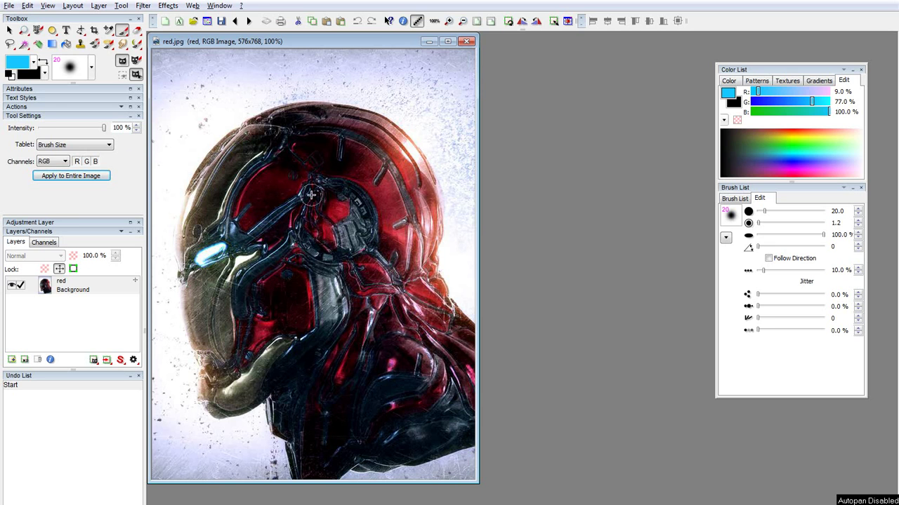
{"action": "left_click", "coordinate": [10, 31]}
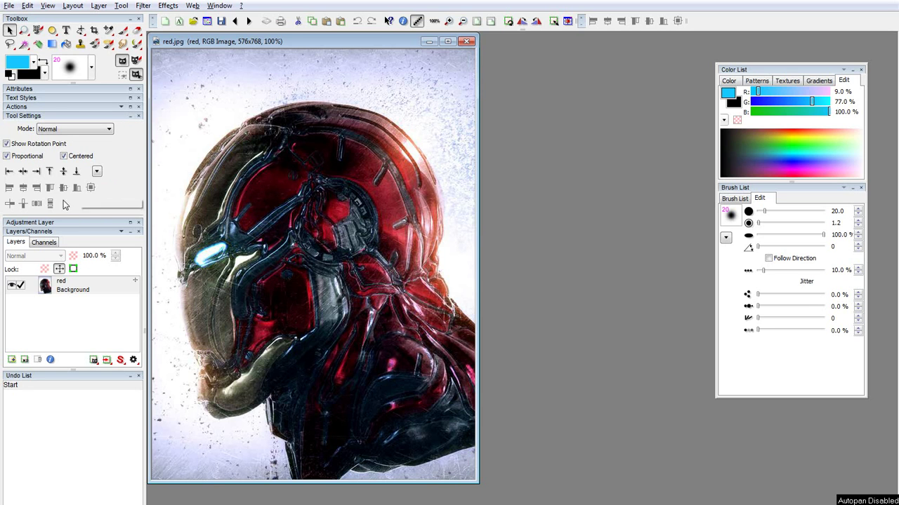
{"action": "left_click", "coordinate": [22, 44]}
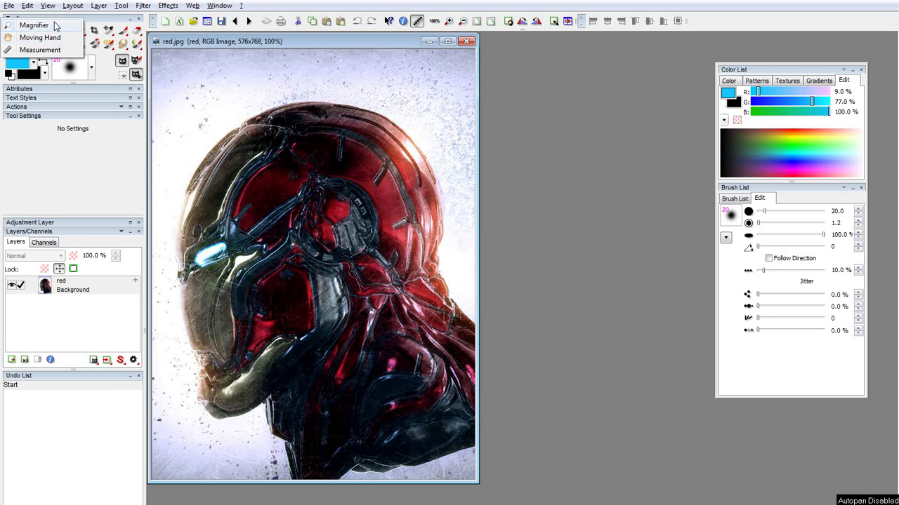
{"action": "left_click", "coordinate": [61, 26]}
- Apply the Distort tool at 50% intensity with a 16-size grid to spots along the top of the helmet
{"action": "left_click", "coordinate": [39, 31]}
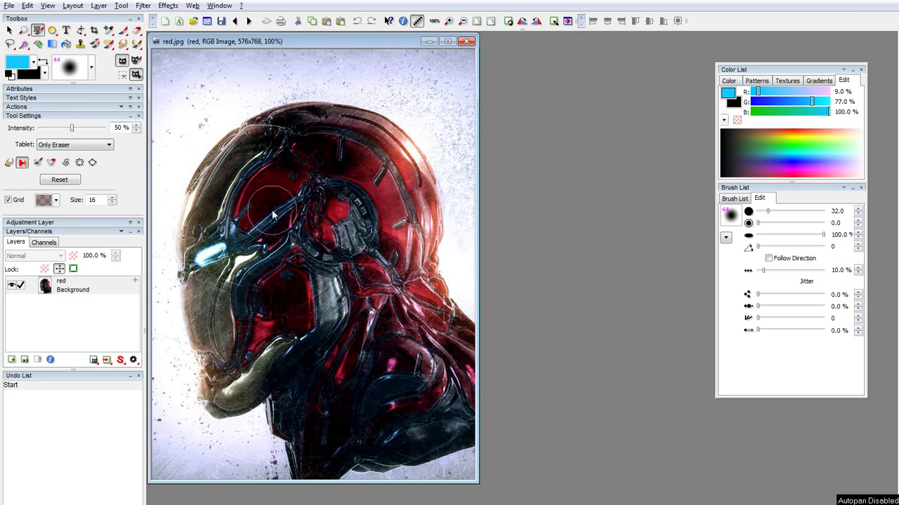
{"action": "left_click", "coordinate": [226, 127]}
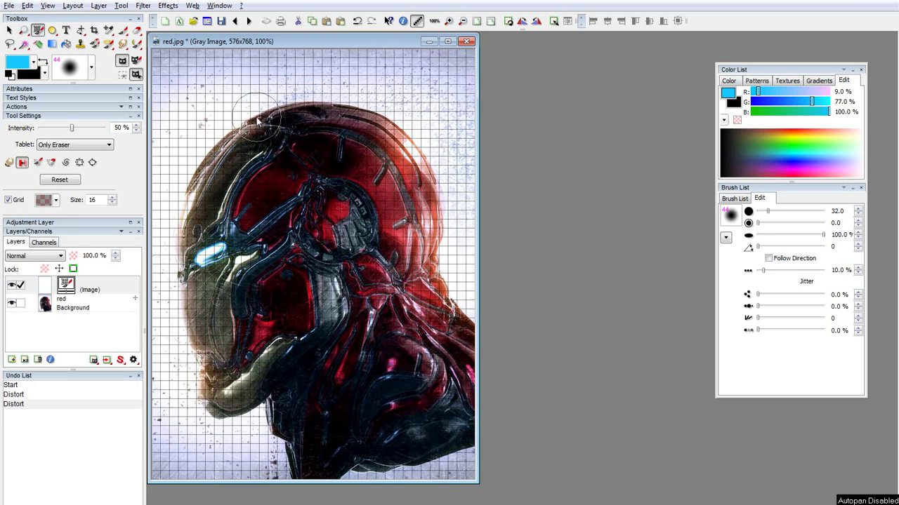
{"action": "left_click", "coordinate": [369, 111]}
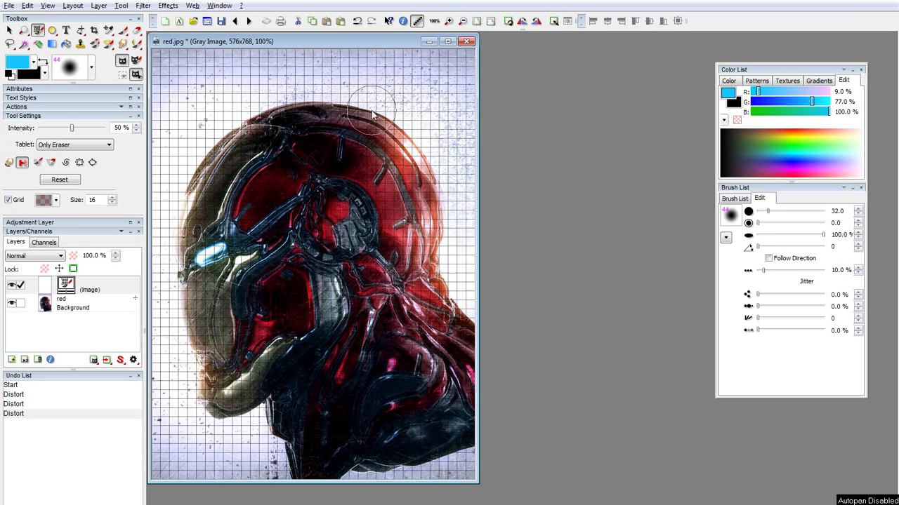
- Switch the Distort tool's mode and pull two pointed horns outward from the helmet's forehead and crown
{"action": "left_click", "coordinate": [8, 163]}
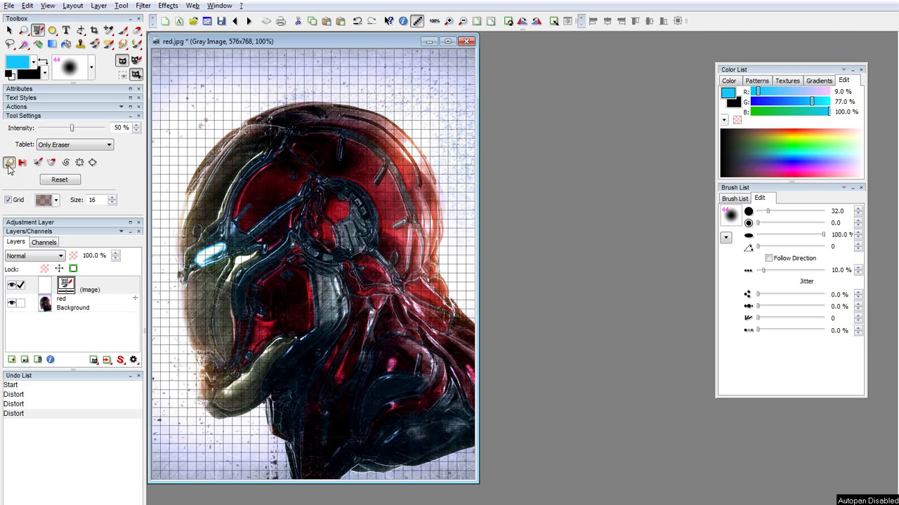
{"action": "mouse_move", "coordinate": [238, 133]}
{"action": "left_mouse_down"}
{"action": "mouse_move", "coordinate": [221, 141]}
{"action": "mouse_move", "coordinate": [194, 98]}
{"action": "mouse_move", "coordinate": [217, 131]}
{"action": "mouse_move", "coordinate": [201, 102]}
{"action": "left_mouse_up"}
{"action": "left_click_drag", "start_coordinate": [211, 137], "coordinate": [210, 135]}
{"action": "left_click_drag", "start_coordinate": [210, 133], "coordinate": [205, 122]}
{"action": "mouse_move", "coordinate": [204, 119]}
{"action": "left_mouse_down"}
{"action": "mouse_move", "coordinate": [196, 108]}
{"action": "mouse_move", "coordinate": [197, 125]}
{"action": "mouse_move", "coordinate": [206, 100]}
{"action": "left_mouse_up"}
{"action": "left_click_drag", "start_coordinate": [192, 134], "coordinate": [198, 133]}
{"action": "mouse_move", "coordinate": [205, 95]}
{"action": "left_mouse_down"}
{"action": "mouse_move", "coordinate": [214, 106]}
{"action": "mouse_move", "coordinate": [190, 112]}
{"action": "left_mouse_up"}
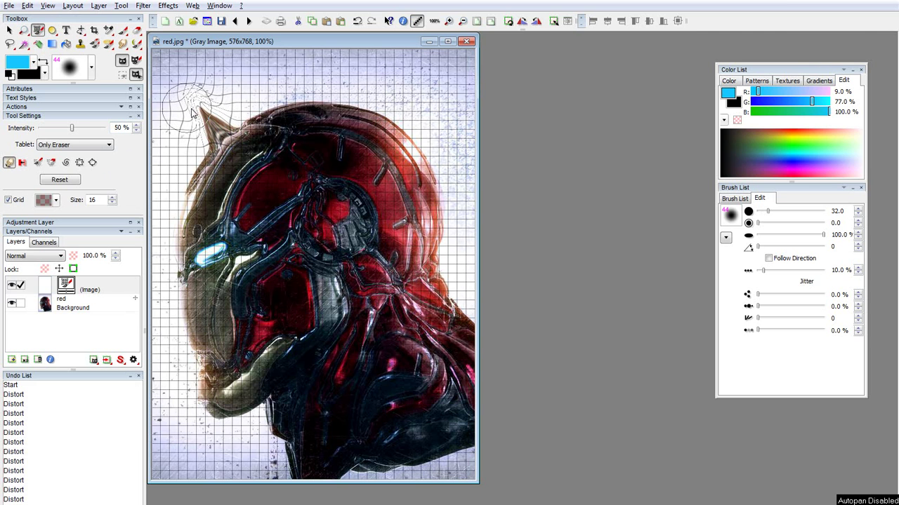
{"action": "mouse_move", "coordinate": [283, 113]}
{"action": "left_mouse_down"}
{"action": "mouse_move", "coordinate": [283, 86]}
{"action": "mouse_move", "coordinate": [284, 104]}
{"action": "mouse_move", "coordinate": [265, 95]}
{"action": "mouse_move", "coordinate": [294, 93]}
{"action": "left_mouse_up"}
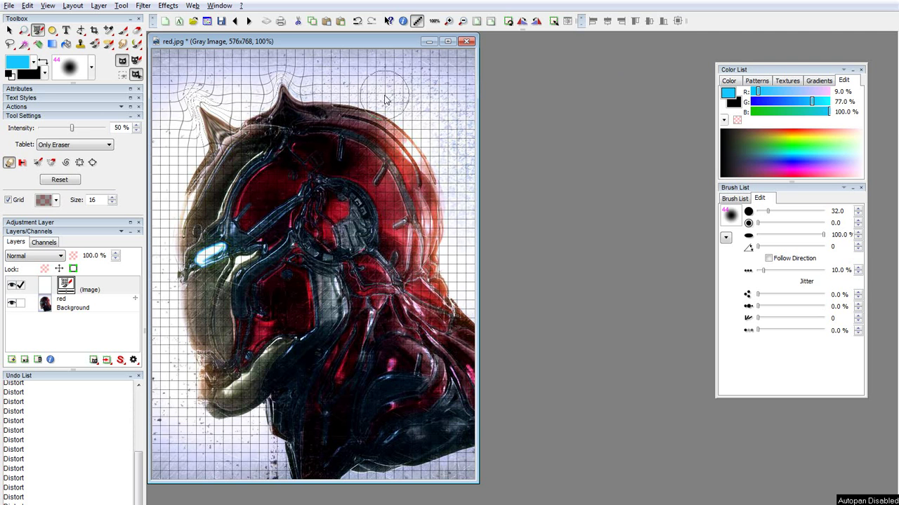
- Compare the original helmet with the distorted version by repeatedly hiding and showing the distortion layer
{"action": "left_click", "coordinate": [14, 285]}
{"action": "left_click", "coordinate": [14, 286]}
{"action": "left_click", "coordinate": [14, 286]}
{"action": "left_click", "coordinate": [15, 287]}
{"action": "left_click", "coordinate": [14, 286]}
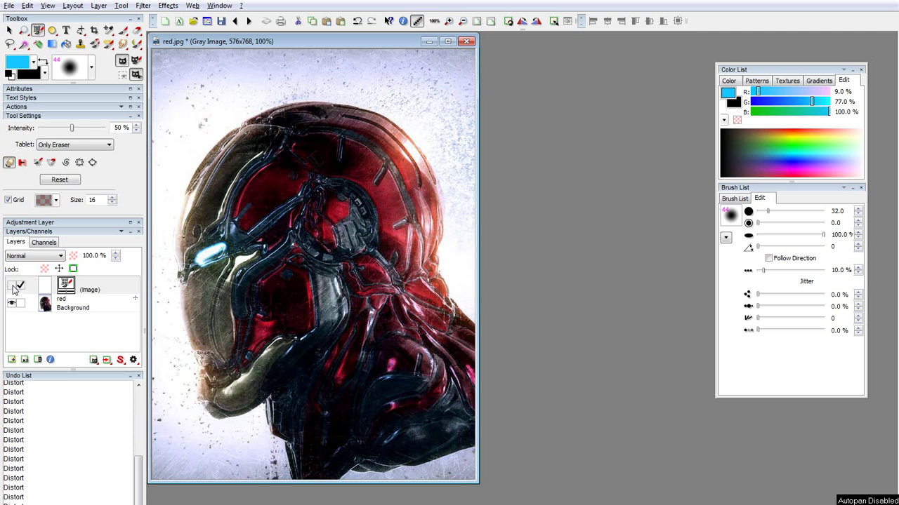
{"action": "left_click", "coordinate": [11, 286]}
- Add an empty image layer between the red background and the distortion layer
{"action": "left_click", "coordinate": [93, 312]}
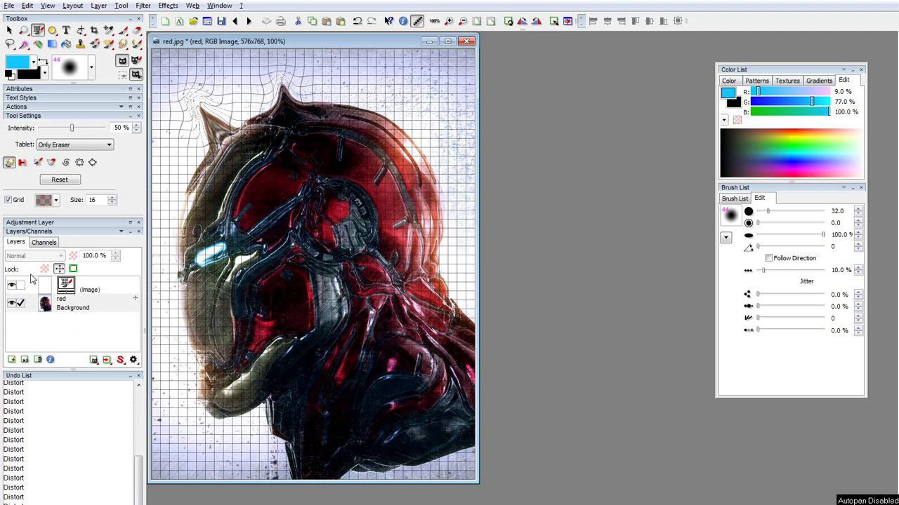
{"action": "left_click", "coordinate": [11, 360]}
{"action": "key", "text": "Return"}
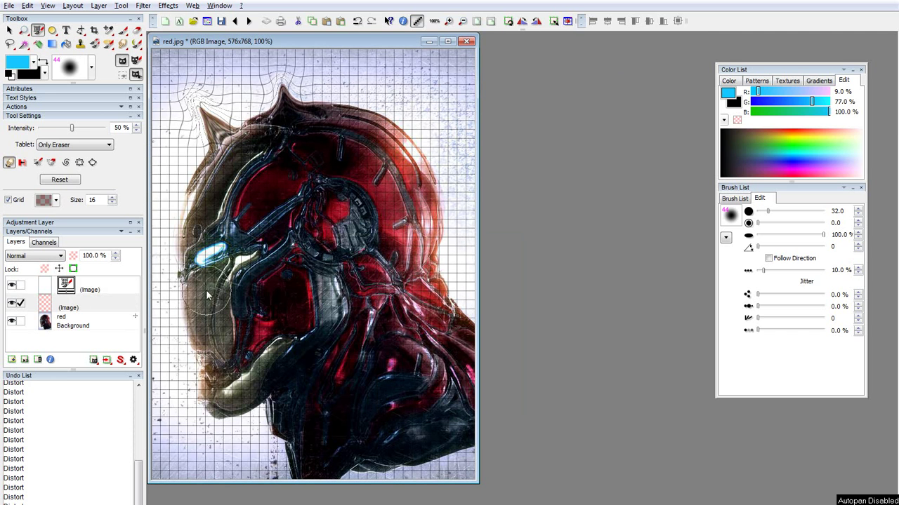
- Paint blue brush strokes over the horns on the empty image layer, comparing them with the distortion layer hidden and shown
{"action": "left_click", "coordinate": [122, 30]}
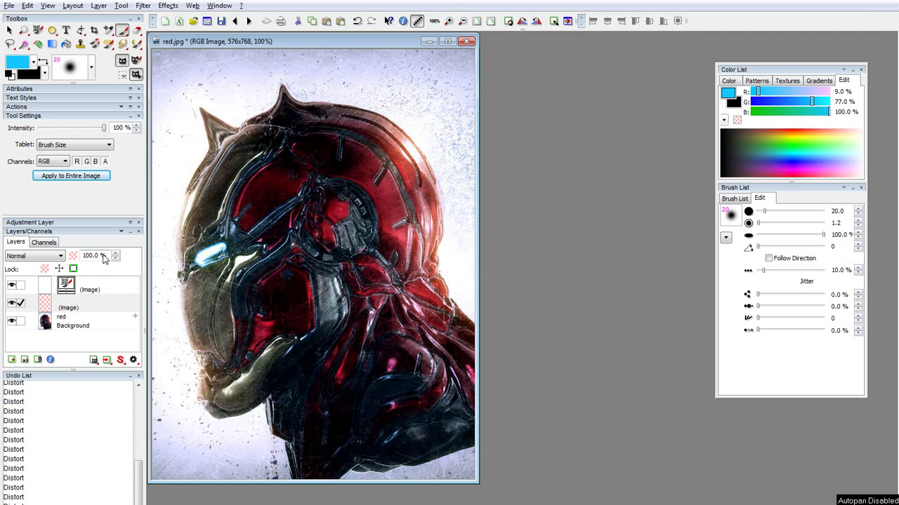
{"action": "mouse_move", "coordinate": [205, 153]}
{"action": "left_mouse_down"}
{"action": "mouse_move", "coordinate": [210, 126]}
{"action": "mouse_move", "coordinate": [220, 144]}
{"action": "mouse_move", "coordinate": [281, 98]}
{"action": "mouse_move", "coordinate": [274, 108]}
{"action": "mouse_move", "coordinate": [313, 106]}
{"action": "left_mouse_up"}
{"action": "left_click", "coordinate": [12, 286]}
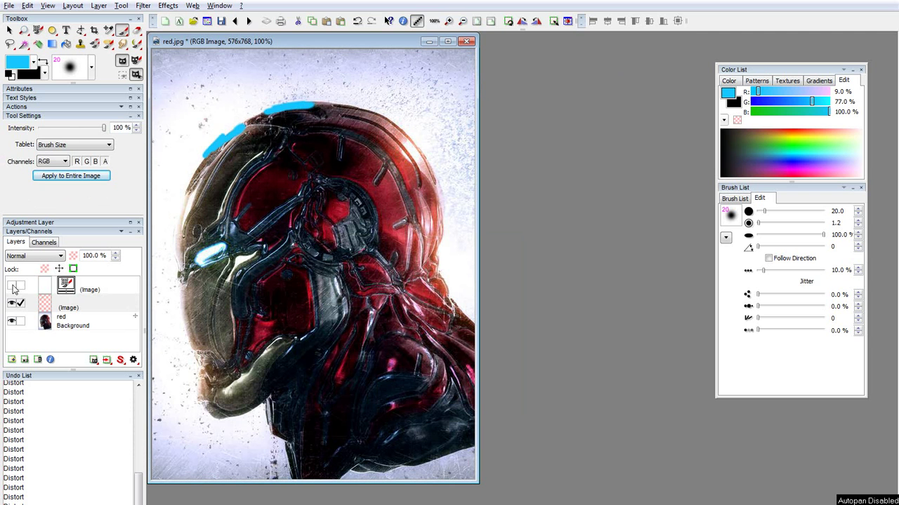
{"action": "left_click", "coordinate": [12, 286]}
{"action": "left_click", "coordinate": [12, 285]}
{"action": "left_click", "coordinate": [12, 286]}
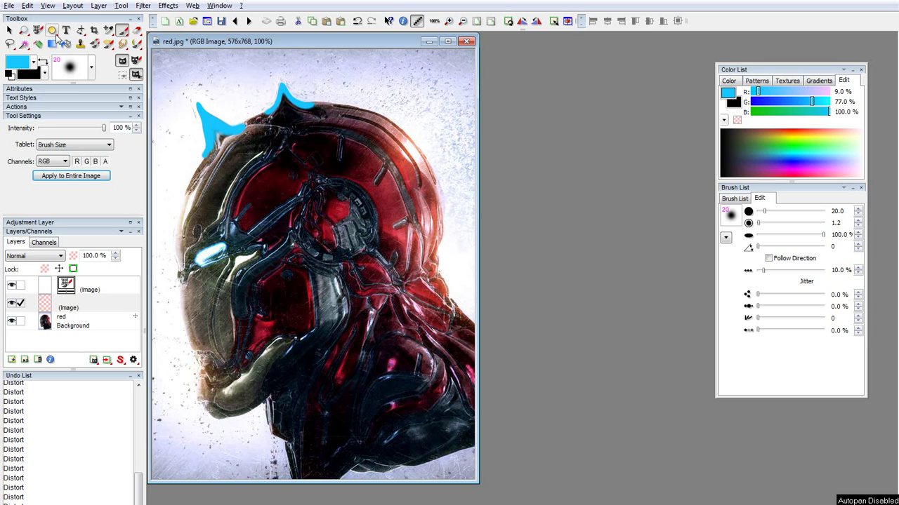
- Draw a blue vector circle about 68 px wide in the empty area above the forehead horn
{"action": "right_click", "coordinate": [52, 31]}
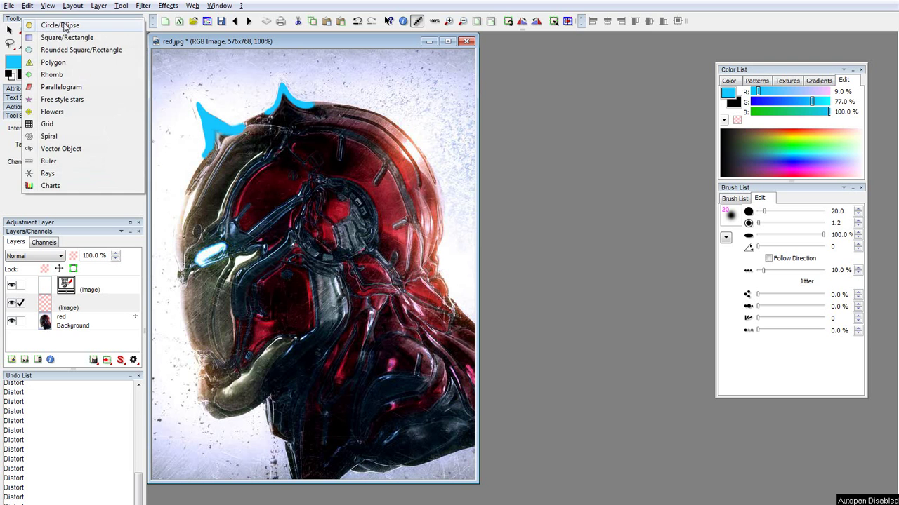
{"action": "left_click", "coordinate": [66, 27]}
{"action": "left_click_drag", "start_coordinate": [168, 64], "coordinate": [204, 95]}
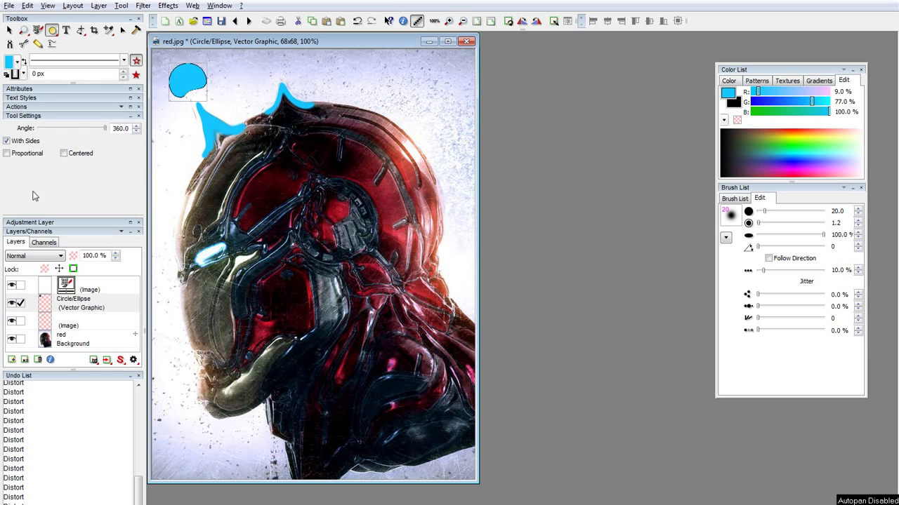
- Convert the blue circle's layer from vector to RGB, and delete that layer
{"action": "left_click", "coordinate": [130, 91]}
{"action": "left_click", "coordinate": [79, 150]}
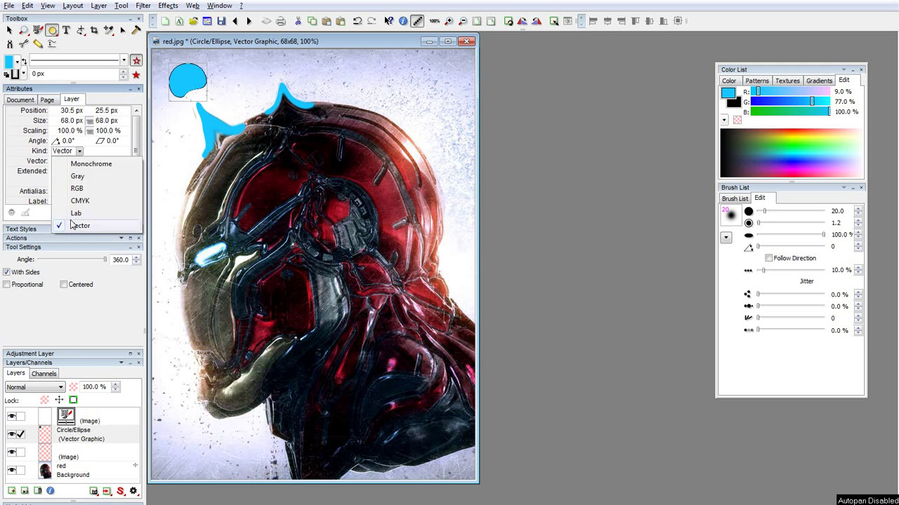
{"action": "left_click", "coordinate": [77, 189]}
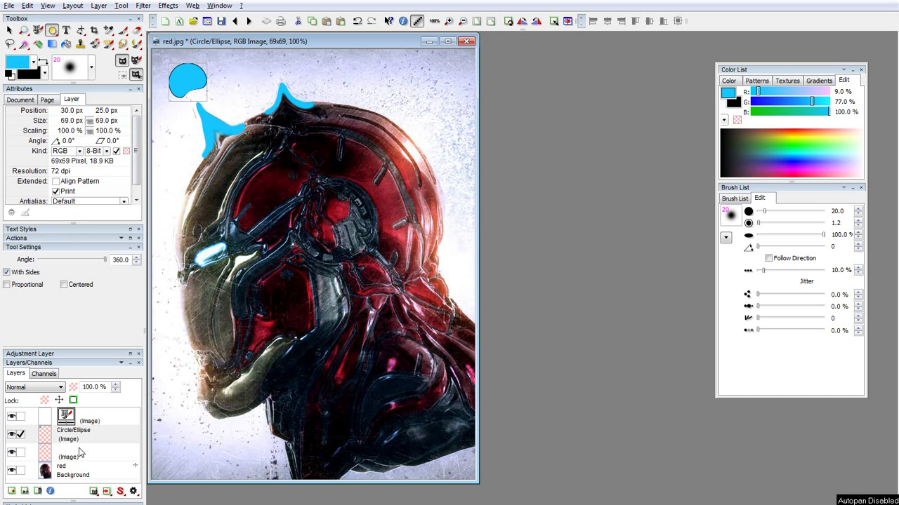
{"action": "key", "text": "Delete"}
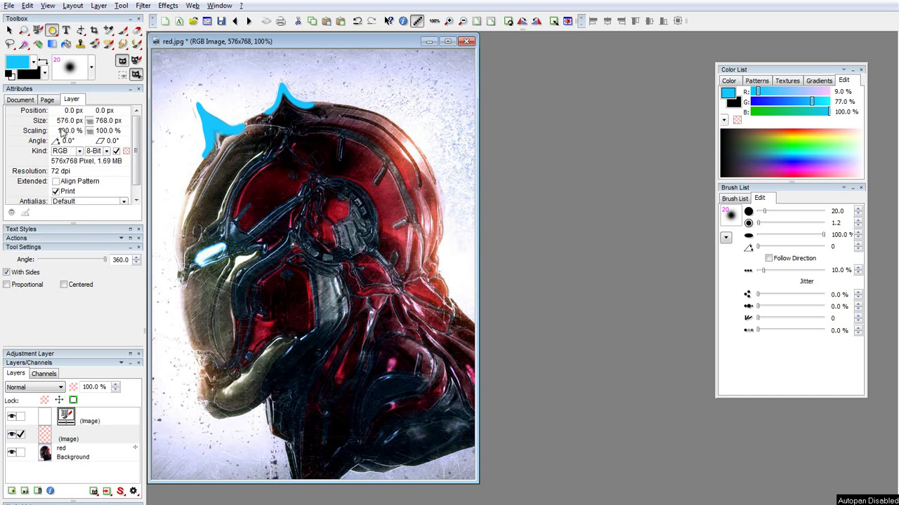
- Try several Circle Lasso selections at different spots around the helmet, undoing the selections between attempts
{"action": "left_click", "coordinate": [12, 46]}
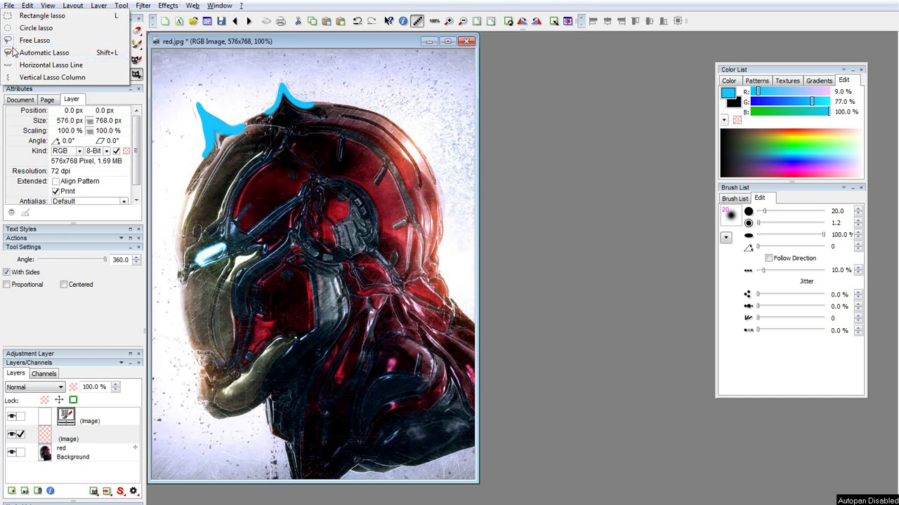
{"action": "left_click", "coordinate": [50, 33]}
{"action": "left_click_drag", "start_coordinate": [177, 68], "coordinate": [226, 133]}
{"action": "key", "text": "ctrl+z"}
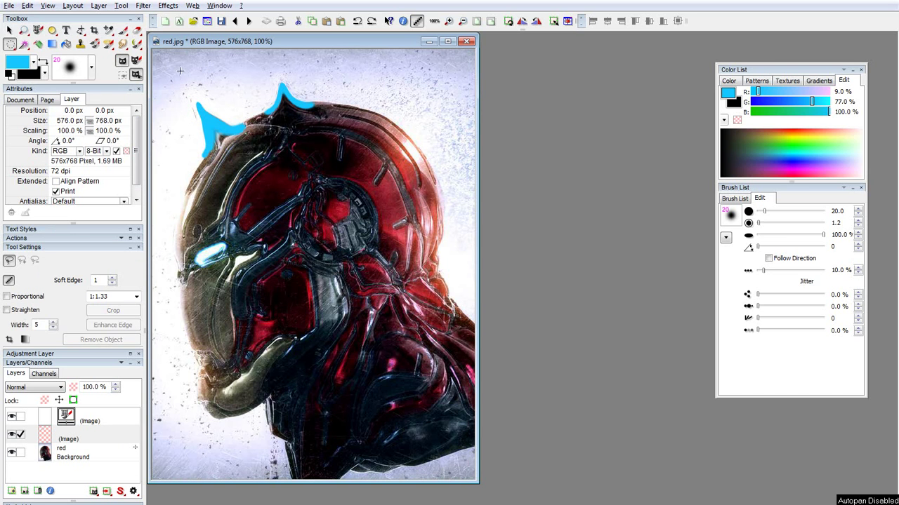
{"action": "left_click_drag", "start_coordinate": [179, 75], "coordinate": [236, 145]}
{"action": "key", "text": "ctrl+z"}
{"action": "mouse_move", "coordinate": [182, 68]}
{"action": "left_mouse_down"}
{"action": "mouse_move", "coordinate": [209, 99]}
{"action": "mouse_move", "coordinate": [215, 132]}
{"action": "mouse_move", "coordinate": [230, 104]}
{"action": "mouse_move", "coordinate": [219, 105]}
{"action": "left_mouse_up"}
{"action": "key", "text": "ctrl+z"}
{"action": "mouse_move", "coordinate": [190, 262]}
{"action": "left_mouse_down"}
{"action": "mouse_move", "coordinate": [239, 319]}
{"action": "mouse_move", "coordinate": [235, 330]}
{"action": "mouse_move", "coordinate": [214, 319]}
{"action": "left_mouse_up"}
{"action": "key", "text": "ctrl+z"}
{"action": "left_click_drag", "start_coordinate": [421, 162], "coordinate": [422, 160]}
{"action": "key", "text": "ctrl+z"}
{"action": "mouse_move", "coordinate": [424, 80]}
{"action": "left_mouse_down"}
{"action": "mouse_move", "coordinate": [397, 118]}
{"action": "mouse_move", "coordinate": [414, 146]}
{"action": "left_mouse_up"}
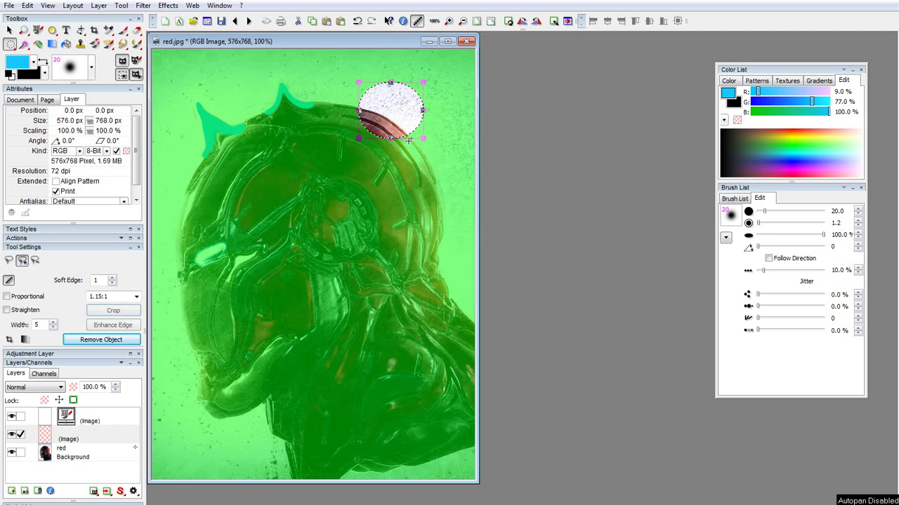
{"action": "key", "text": "ctrl+z"}
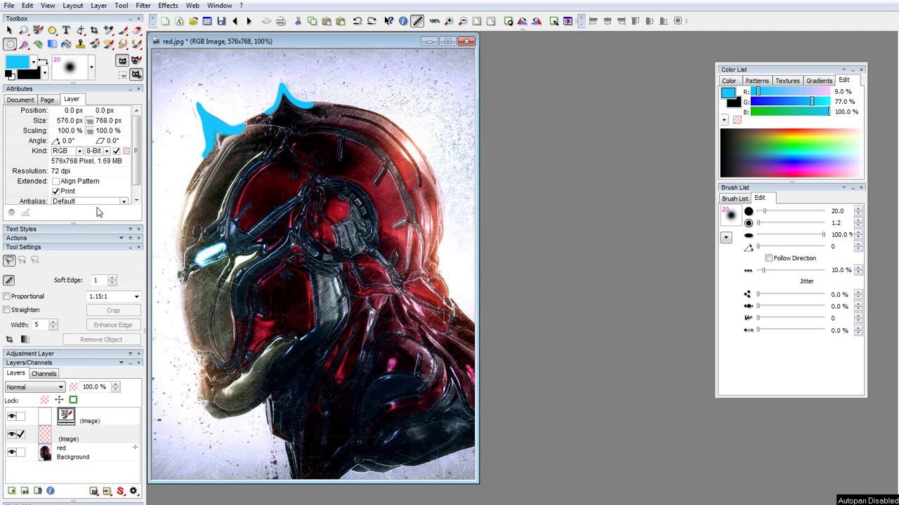
{"action": "mouse_move", "coordinate": [402, 78]}
{"action": "left_mouse_down"}
{"action": "mouse_move", "coordinate": [393, 129]}
{"action": "mouse_move", "coordinate": [384, 125]}
{"action": "mouse_move", "coordinate": [393, 131]}
{"action": "mouse_move", "coordinate": [368, 129]}
{"action": "mouse_move", "coordinate": [369, 117]}
{"action": "left_mouse_up"}
{"action": "left_click", "coordinate": [375, 152]}
- Outline a jagged straight-sided area across the helmet's crown and back with the Free Lasso, and clear the selection
{"action": "left_click", "coordinate": [139, 89]}
{"action": "left_click", "coordinate": [15, 45]}
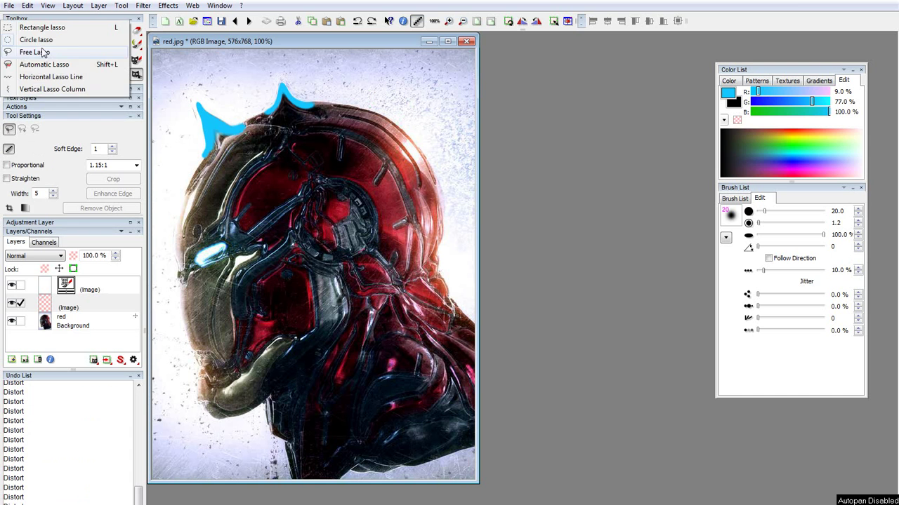
{"action": "left_click", "coordinate": [64, 53]}
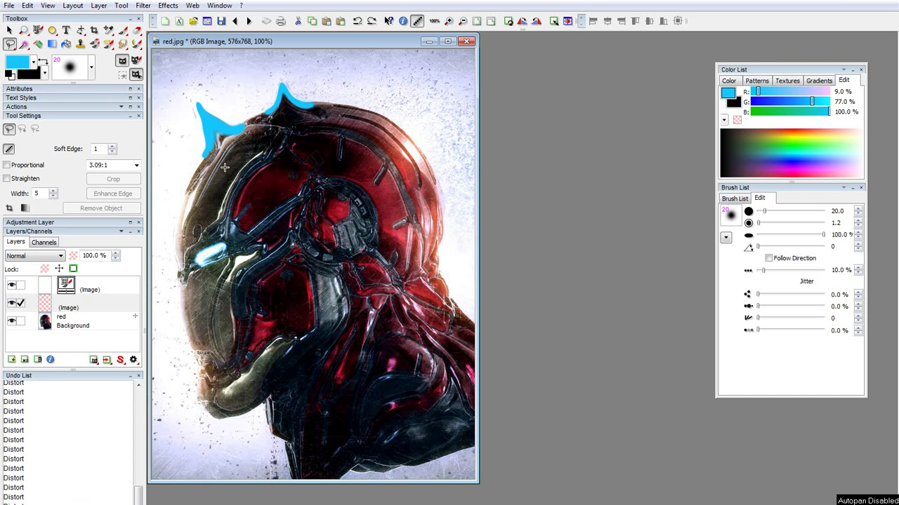
{"action": "mouse_move", "coordinate": [382, 68]}
{"action": "left_mouse_down"}
{"action": "mouse_move", "coordinate": [302, 121]}
{"action": "mouse_move", "coordinate": [349, 68]}
{"action": "mouse_move", "coordinate": [241, 68]}
{"action": "mouse_move", "coordinate": [262, 146]}
{"action": "mouse_move", "coordinate": [309, 117]}
{"action": "left_mouse_up"}
{"action": "left_click", "coordinate": [369, 171]}
{"action": "left_click", "coordinate": [306, 233]}
{"action": "left_click", "coordinate": [387, 235]}
{"action": "left_click", "coordinate": [426, 100]}
{"action": "double_click", "coordinate": [420, 71]}
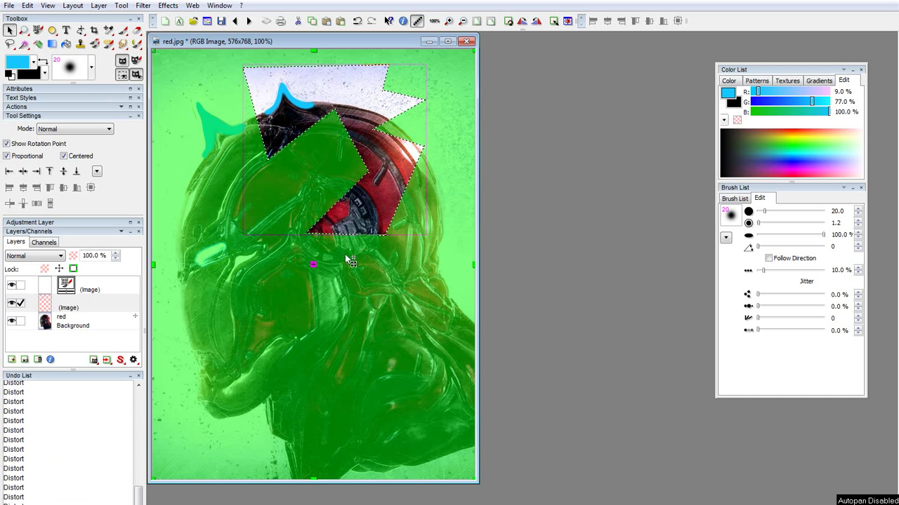
{"action": "key", "text": "ctrl+d"}
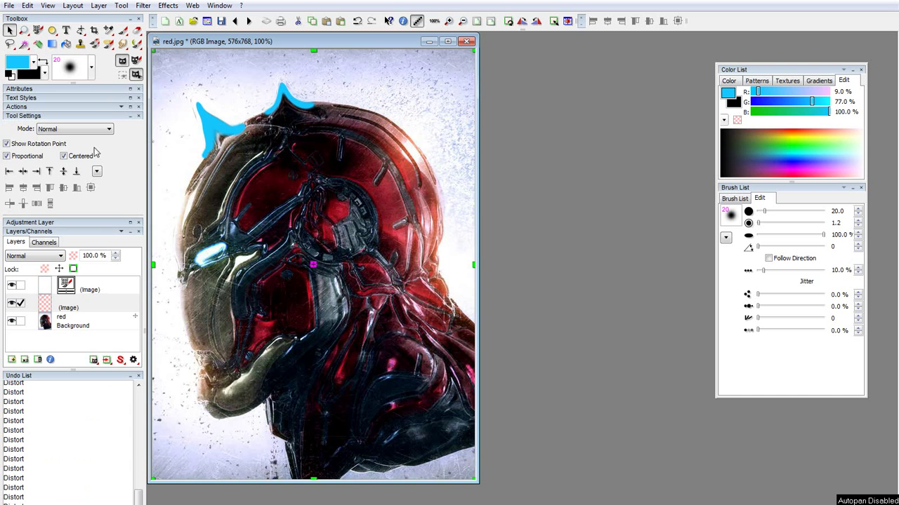
- Outline a mixed freehand and straight-sided area from the back of the helmet down to the neck, and clear the selection
{"action": "left_click", "coordinate": [10, 45]}
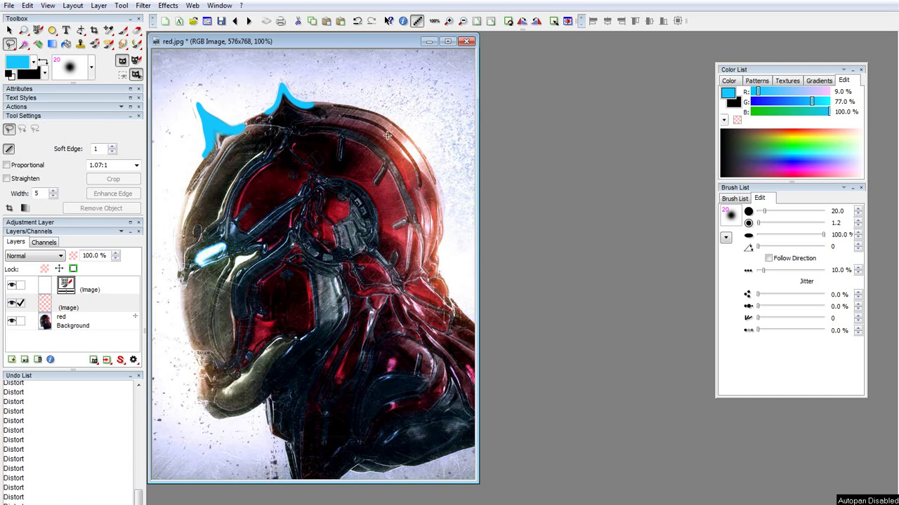
{"action": "mouse_move", "coordinate": [326, 163]}
{"action": "left_mouse_down"}
{"action": "mouse_move", "coordinate": [350, 209]}
{"action": "mouse_move", "coordinate": [271, 282]}
{"action": "left_mouse_up"}
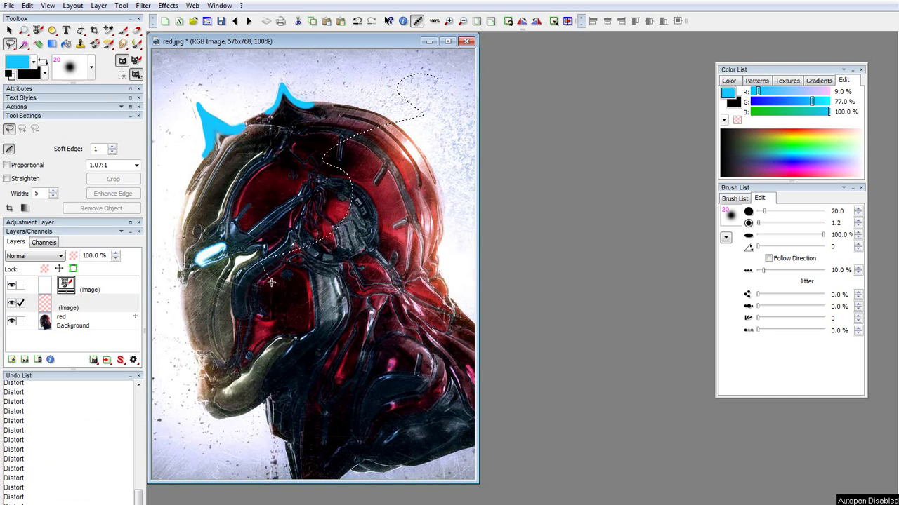
{"action": "left_click", "coordinate": [440, 332]}
{"action": "left_click", "coordinate": [330, 321]}
{"action": "left_click", "coordinate": [439, 77]}
{"action": "left_click_drag", "start_coordinate": [438, 80], "coordinate": [435, 76]}
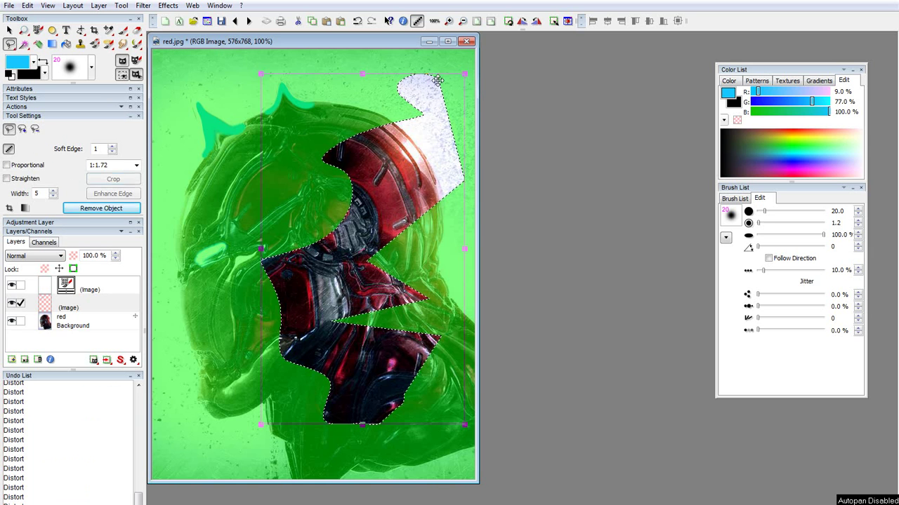
{"action": "key", "text": "p"}
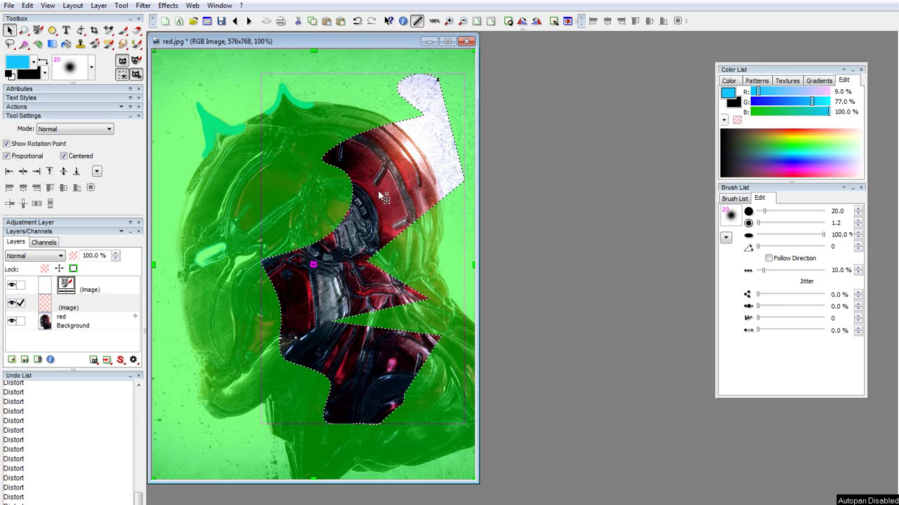
{"action": "key", "text": "ctrl+d"}
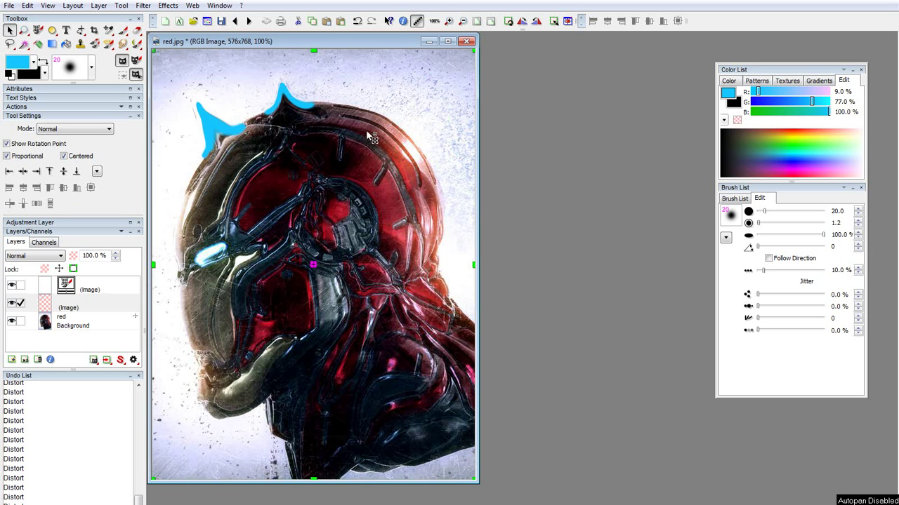
{"action": "left_click", "coordinate": [90, 326]}
{"action": "left_click", "coordinate": [90, 309]}
{"action": "key", "text": "b"}
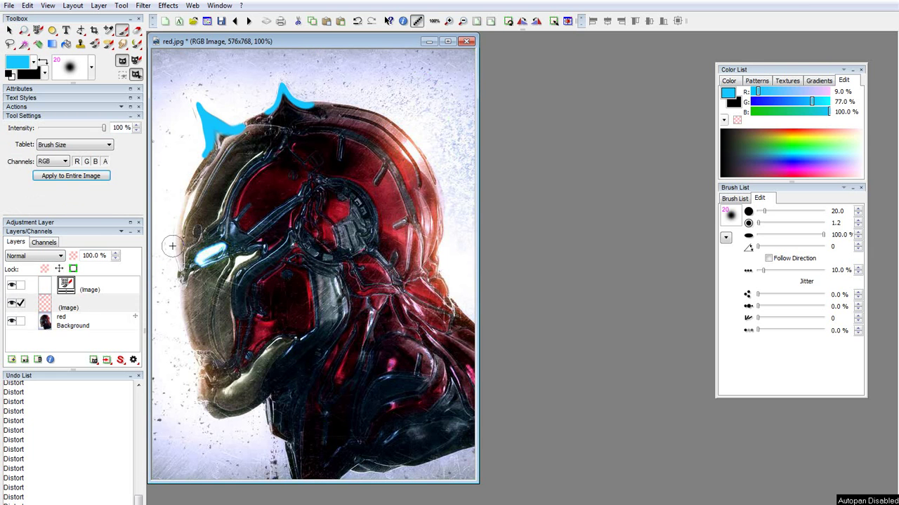
{"action": "left_click", "coordinate": [81, 30]}
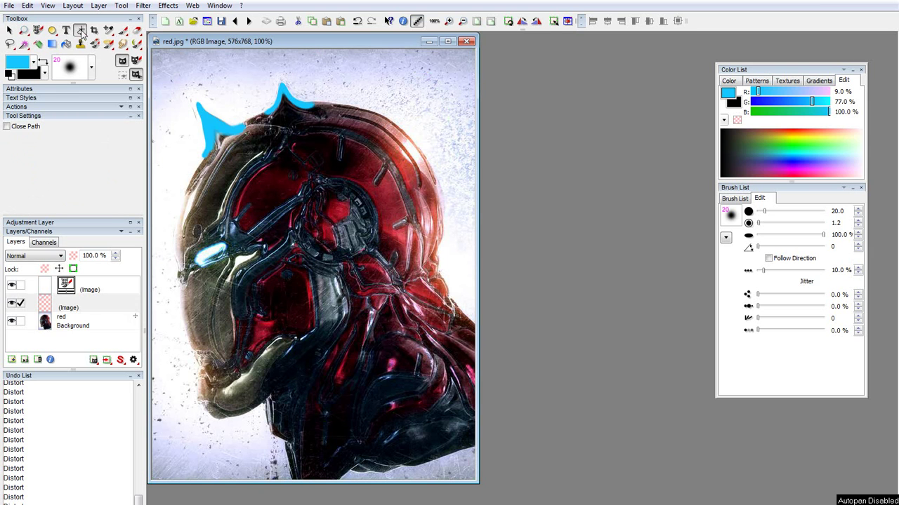
{"action": "left_click", "coordinate": [84, 33]}
{"action": "left_click", "coordinate": [109, 14]}
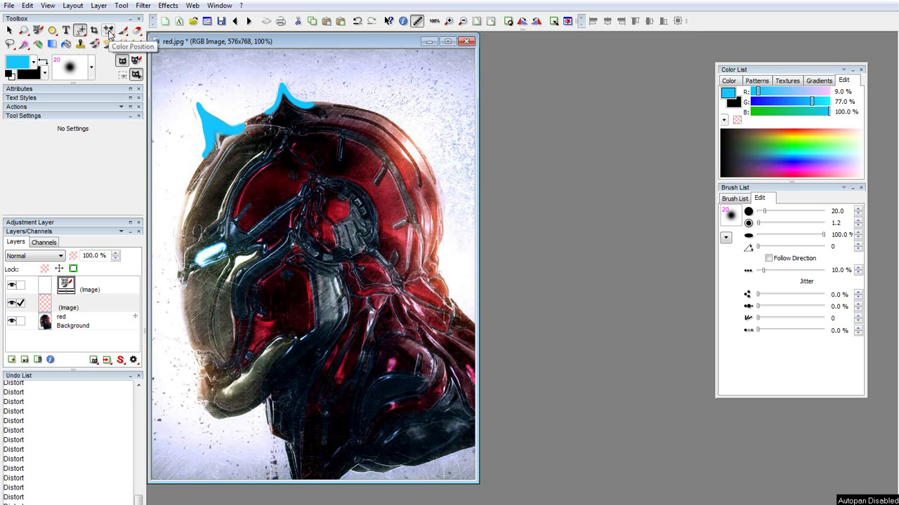
{"action": "left_click", "coordinate": [112, 32]}
{"action": "left_click", "coordinate": [118, 14]}
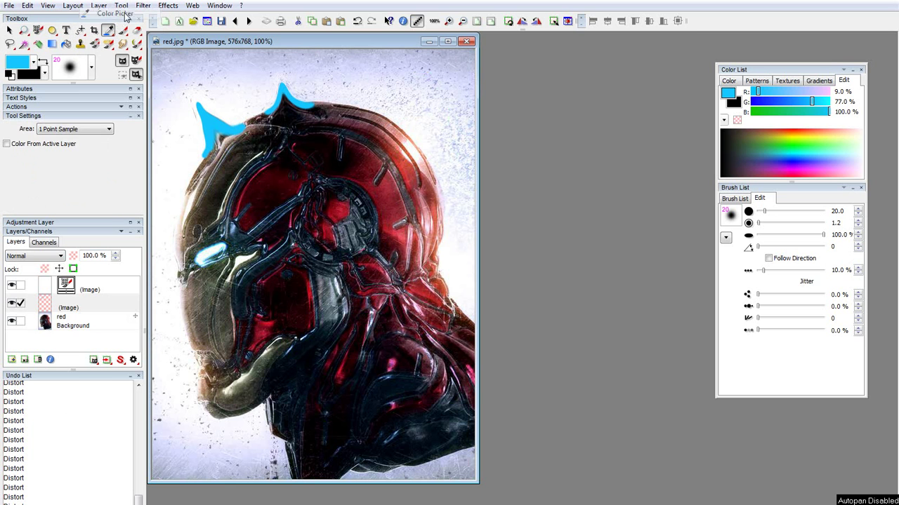
- Scatter light-blue dots over the upper back of the helmet with the Painting brush, using a scatter jitter of 180%
{"action": "left_click", "coordinate": [138, 35]}
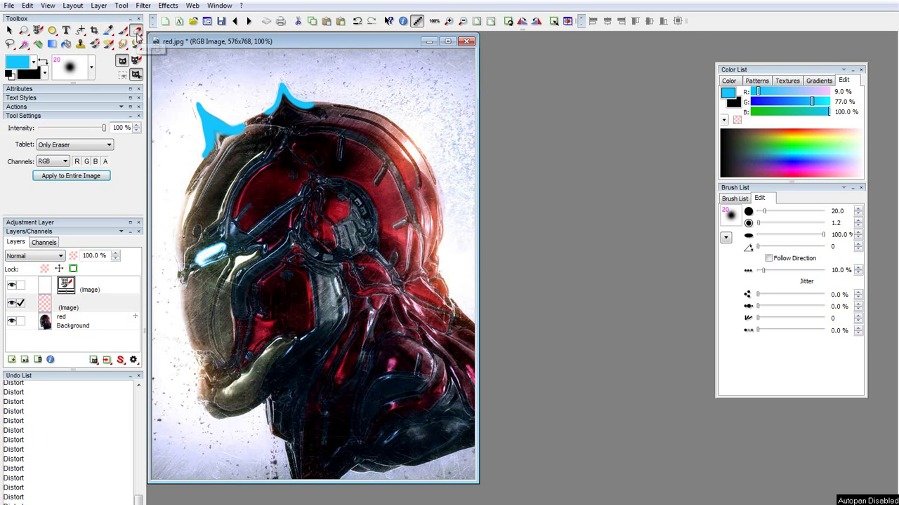
{"action": "left_click", "coordinate": [140, 37]}
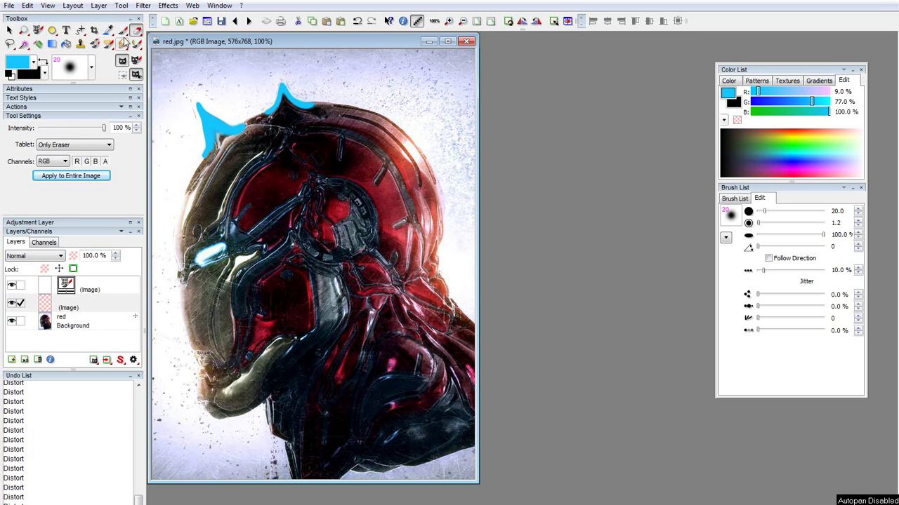
{"action": "left_click", "coordinate": [125, 35]}
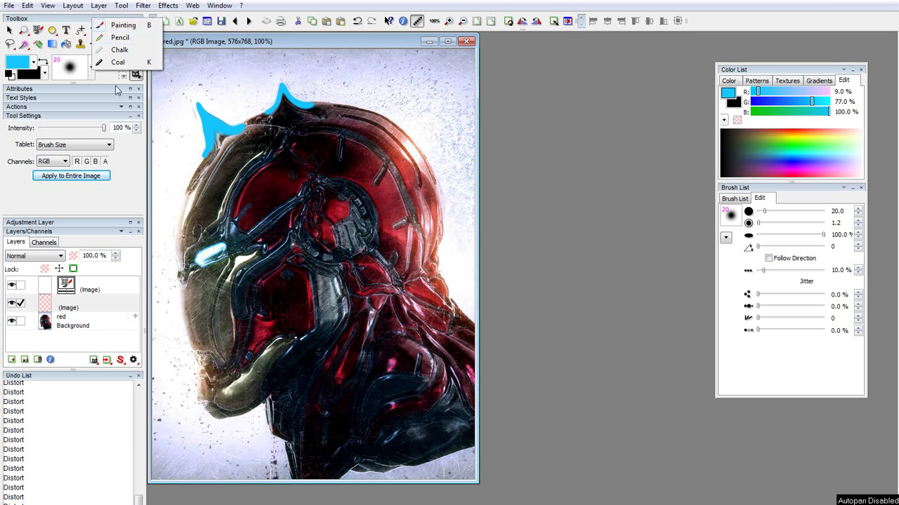
{"action": "left_click", "coordinate": [127, 27]}
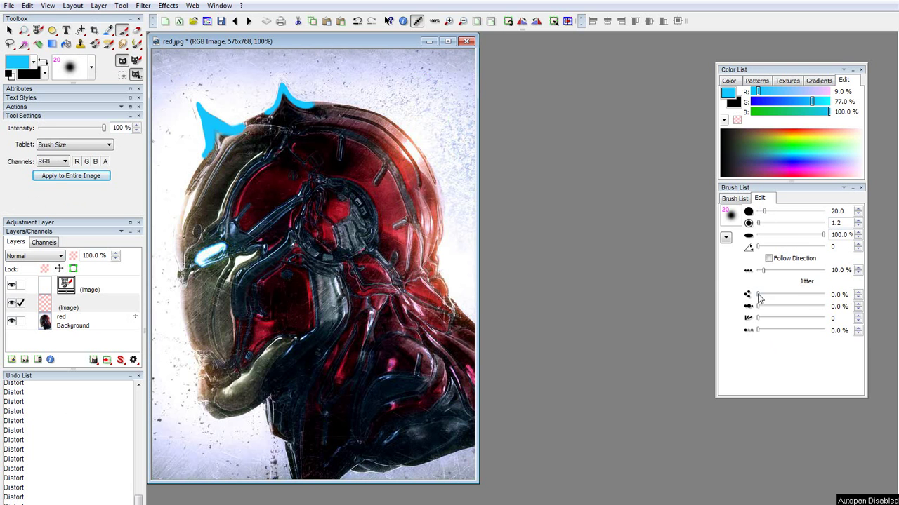
{"action": "left_click_drag", "start_coordinate": [758, 298], "coordinate": [784, 300]}
{"action": "mouse_move", "coordinate": [406, 88]}
{"action": "left_mouse_down"}
{"action": "mouse_move", "coordinate": [354, 127]}
{"action": "mouse_move", "coordinate": [395, 167]}
{"action": "mouse_move", "coordinate": [335, 229]}
{"action": "left_mouse_up"}
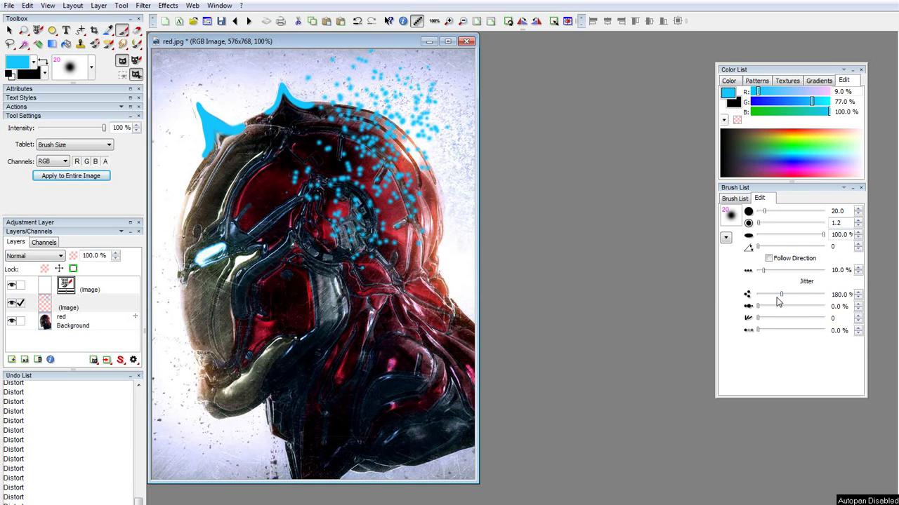
- Reset the Painting brush's scatter jitter to 0%
{"action": "left_click", "coordinate": [91, 68]}
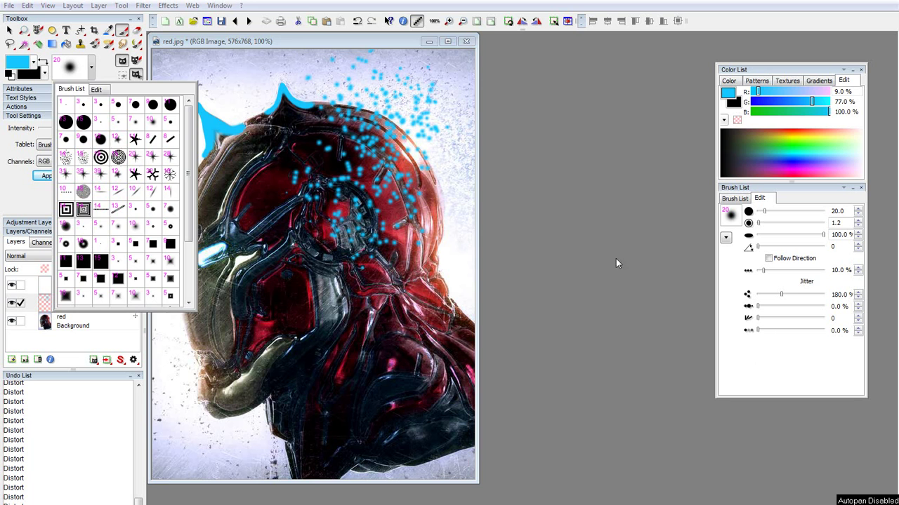
{"action": "left_click", "coordinate": [767, 370]}
{"action": "left_click_drag", "start_coordinate": [777, 300], "coordinate": [727, 295]}
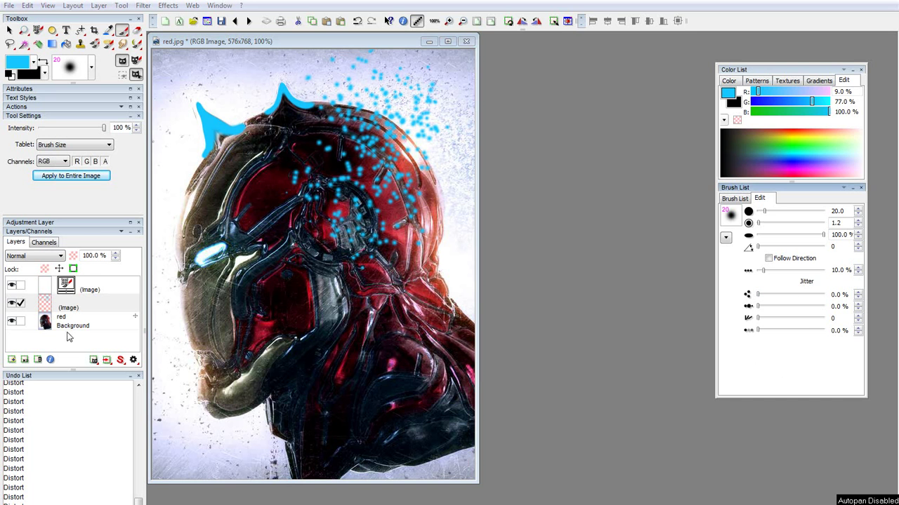
- Delete the blue-painted image layer, and undo both the deletion and the scattered dots
{"action": "left_click", "coordinate": [129, 305]}
{"action": "key", "text": "Delete"}
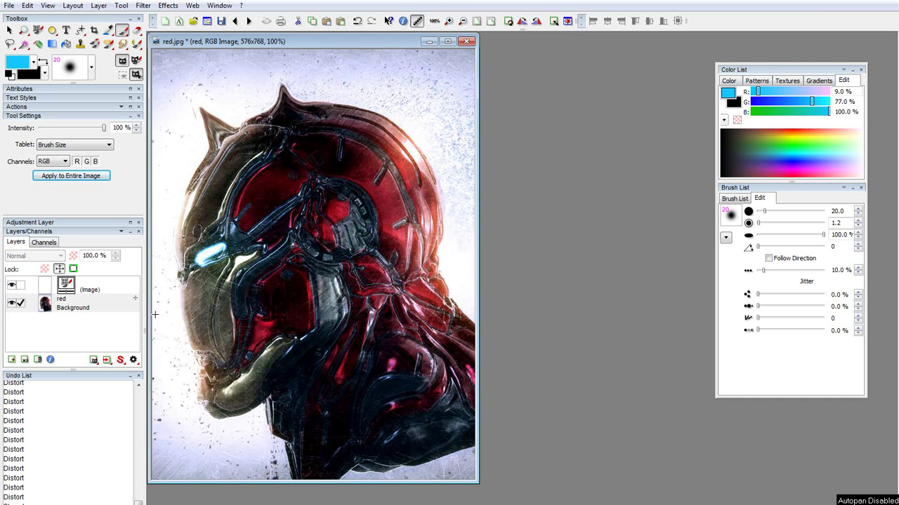
{"action": "key", "text": "ctrl+z"}
{"action": "key", "text": "ctrl+z"}
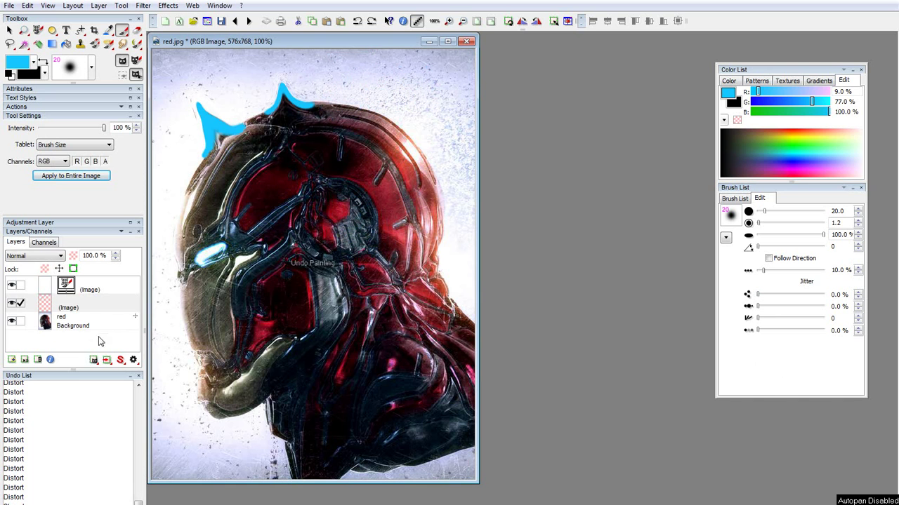
- Hide the two image layers above the helmet picture, and make the Background layer active
{"action": "left_click", "coordinate": [64, 324]}
{"action": "left_click", "coordinate": [20, 304]}
{"action": "left_click", "coordinate": [13, 285]}
{"action": "left_click", "coordinate": [13, 302]}
{"action": "left_click", "coordinate": [75, 325]}
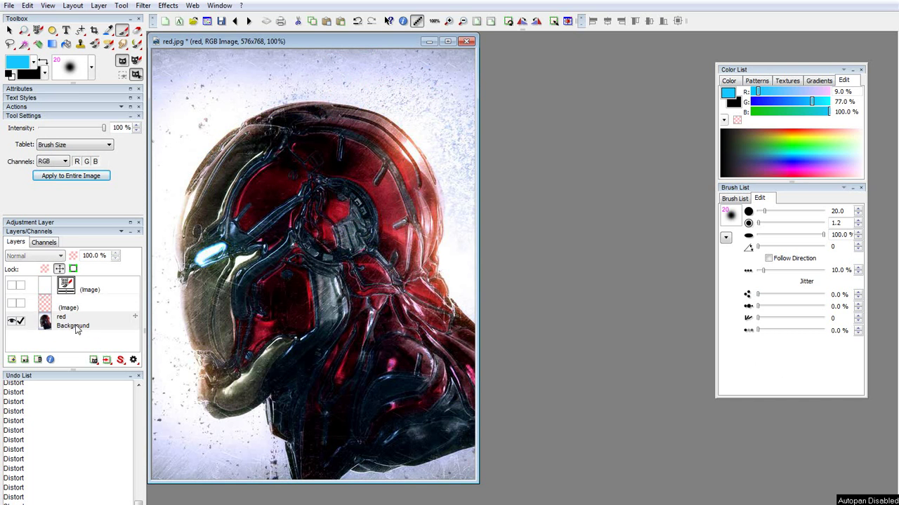
- Try smearing the helmet's forehead edge out into the pale backdrop with the Finger tool, and undo the smear
{"action": "left_click", "coordinate": [123, 44]}
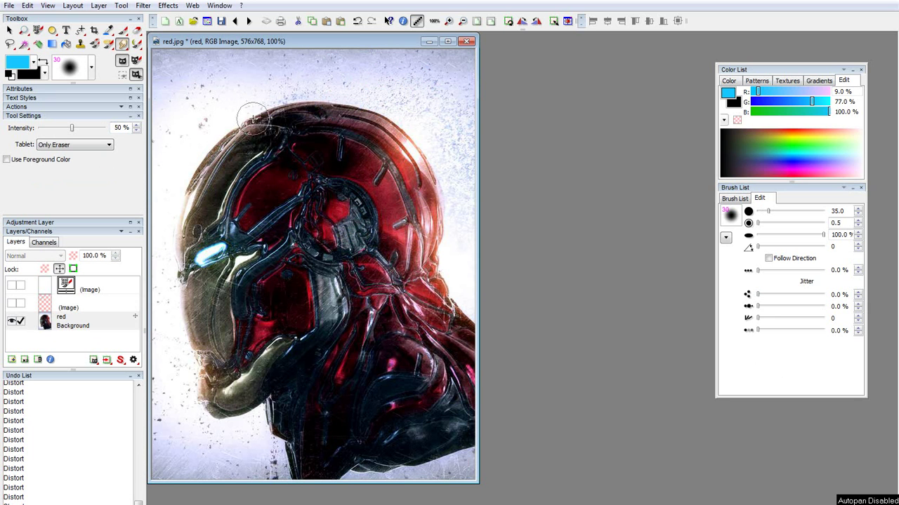
{"action": "mouse_move", "coordinate": [254, 117]}
{"action": "left_mouse_down"}
{"action": "mouse_move", "coordinate": [220, 105]}
{"action": "mouse_move", "coordinate": [226, 88]}
{"action": "mouse_move", "coordinate": [222, 101]}
{"action": "mouse_move", "coordinate": [210, 87]}
{"action": "mouse_move", "coordinate": [206, 97]}
{"action": "mouse_move", "coordinate": [227, 91]}
{"action": "left_mouse_up"}
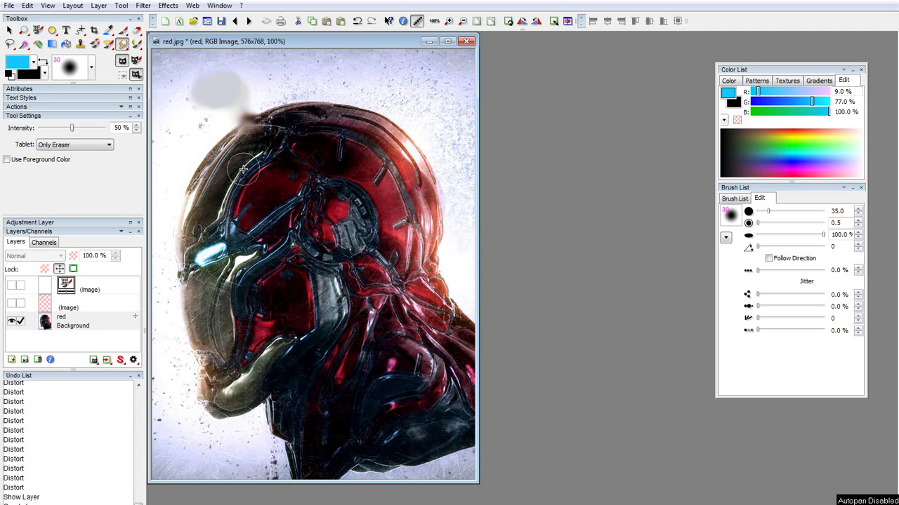
{"action": "key", "text": "ctrl+z"}
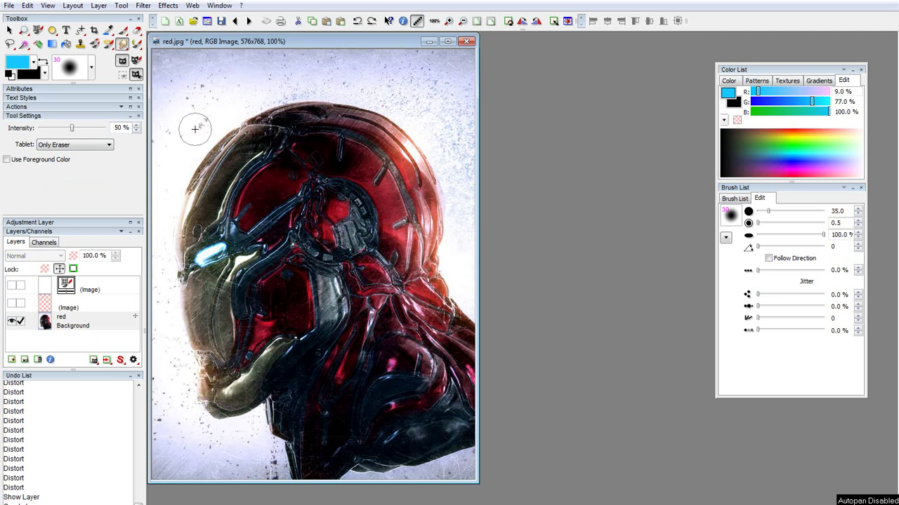
- Duplicate the Background layer, and smear the round ear disc and rear edge of the helmet on the copy with the Finger tool at size 51
{"action": "left_click", "coordinate": [123, 45]}
{"action": "left_click", "coordinate": [25, 359]}
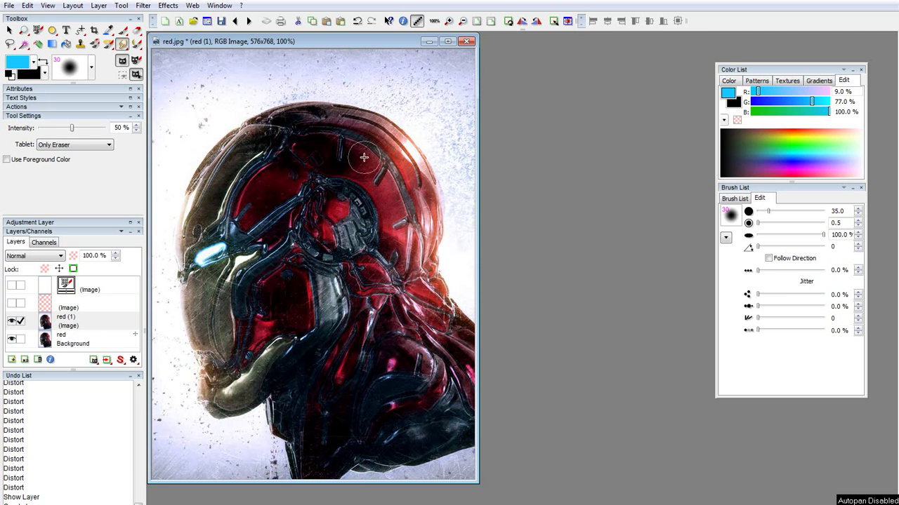
{"action": "key", "text": "bracketright"}
{"action": "key", "text": "bracketright"}
{"action": "key", "text": "bracketright"}
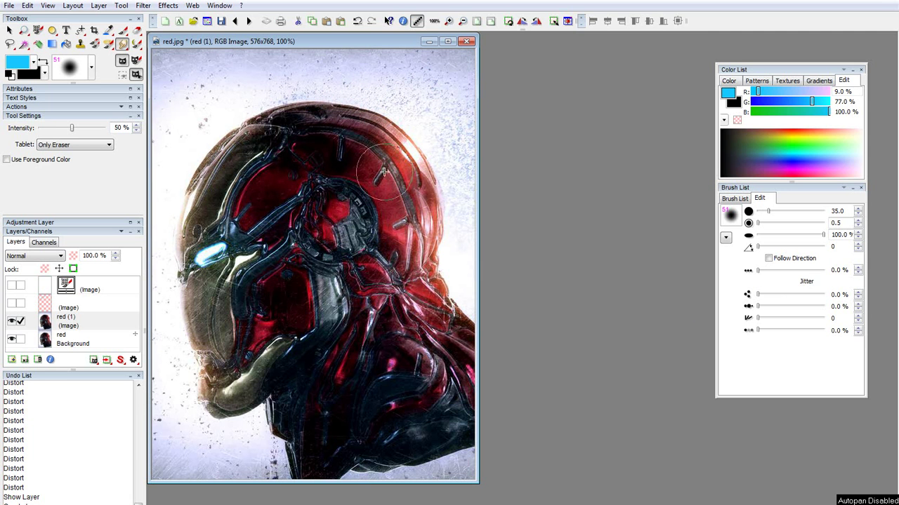
{"action": "mouse_move", "coordinate": [337, 210]}
{"action": "left_mouse_down"}
{"action": "mouse_move", "coordinate": [358, 204]}
{"action": "mouse_move", "coordinate": [351, 250]}
{"action": "mouse_move", "coordinate": [342, 238]}
{"action": "mouse_move", "coordinate": [309, 235]}
{"action": "mouse_move", "coordinate": [340, 212]}
{"action": "mouse_move", "coordinate": [337, 195]}
{"action": "mouse_move", "coordinate": [342, 208]}
{"action": "mouse_move", "coordinate": [396, 201]}
{"action": "mouse_move", "coordinate": [429, 118]}
{"action": "mouse_move", "coordinate": [335, 201]}
{"action": "mouse_move", "coordinate": [321, 177]}
{"action": "mouse_move", "coordinate": [340, 213]}
{"action": "left_mouse_up"}
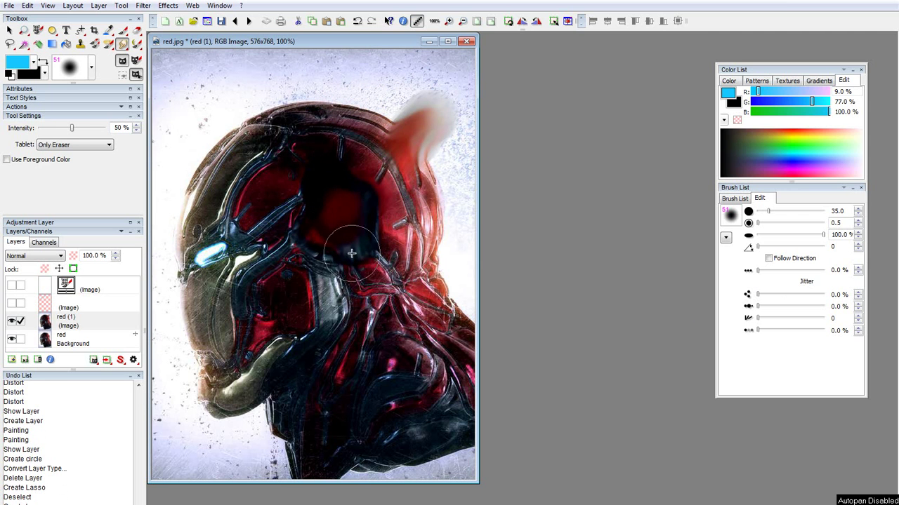
- Brighten the smeared ear disc on the copied layer with several strokes of the Brighter brush
{"action": "left_click", "coordinate": [138, 45]}
{"action": "left_click", "coordinate": [137, 45]}
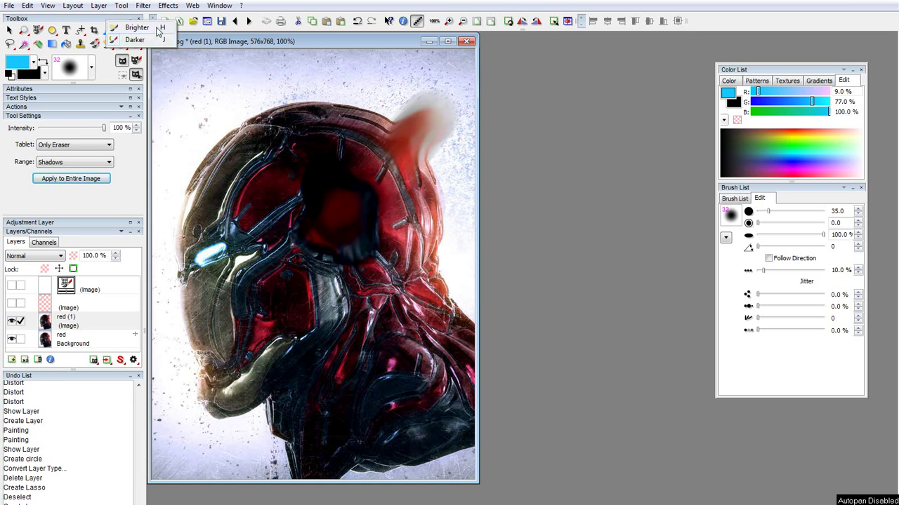
{"action": "left_click", "coordinate": [157, 29]}
{"action": "mouse_move", "coordinate": [347, 215]}
{"action": "left_mouse_down"}
{"action": "mouse_move", "coordinate": [370, 213]}
{"action": "mouse_move", "coordinate": [343, 203]}
{"action": "mouse_move", "coordinate": [340, 217]}
{"action": "left_mouse_up"}
{"action": "left_click", "coordinate": [327, 214]}
{"action": "left_click", "coordinate": [335, 212]}
{"action": "mouse_move", "coordinate": [341, 217]}
{"action": "left_mouse_down"}
{"action": "mouse_move", "coordinate": [328, 219]}
{"action": "mouse_move", "coordinate": [349, 214]}
{"action": "left_mouse_up"}
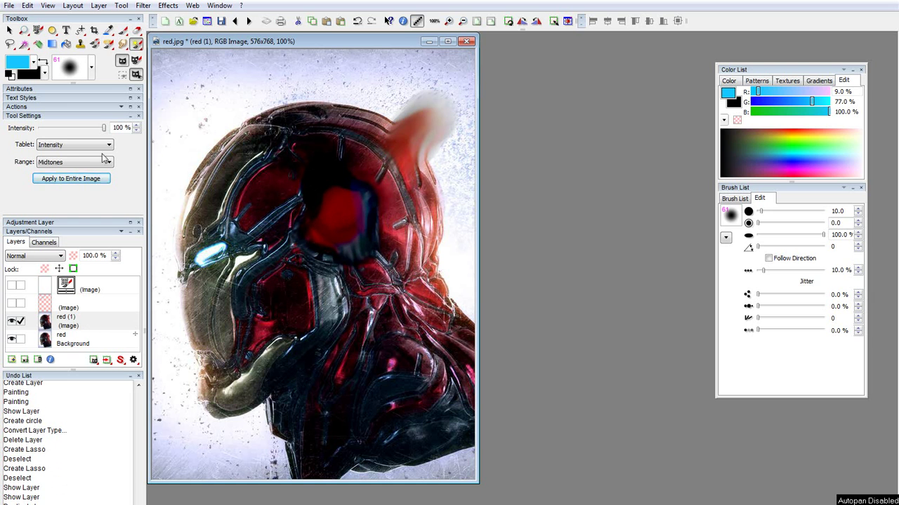
- Reduce the Finger brush to size 39, and hide and show the smeared copy to compare it with the original
{"action": "left_click", "coordinate": [123, 44]}
{"action": "key", "text": "bracketleft"}
{"action": "key", "text": "bracketleft"}
{"action": "key", "text": "bracketleft"}
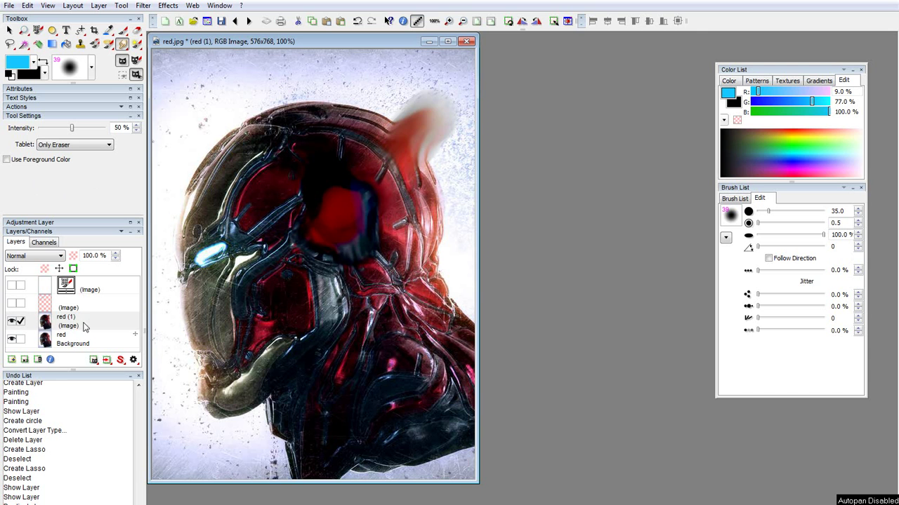
{"action": "left_click", "coordinate": [12, 322]}
{"action": "left_click", "coordinate": [12, 322]}
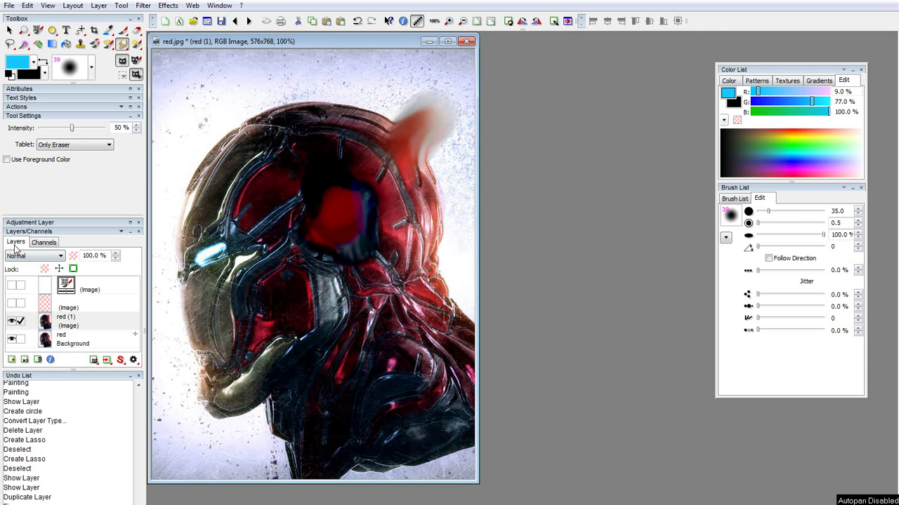
- Blend the smeared copy in Color mode to compare it with the original, and delete the copied layer
{"action": "left_click", "coordinate": [35, 256]}
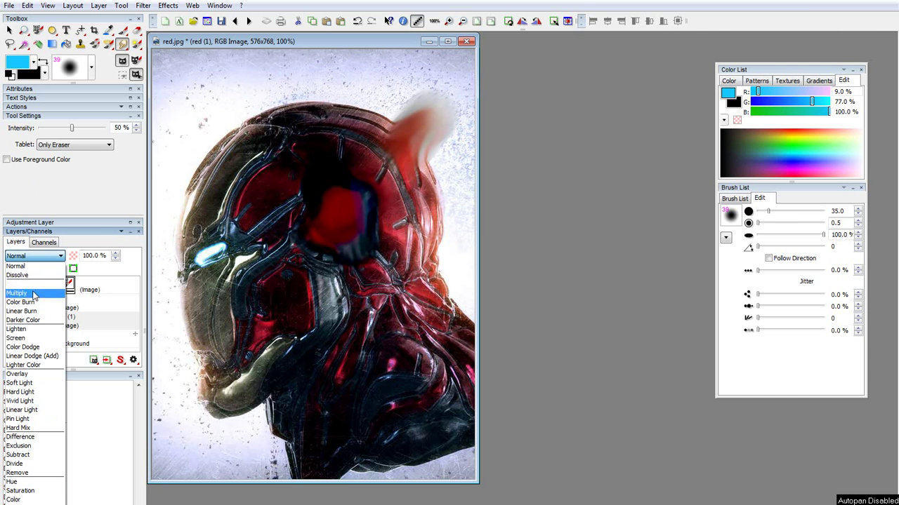
{"action": "left_click", "coordinate": [22, 500]}
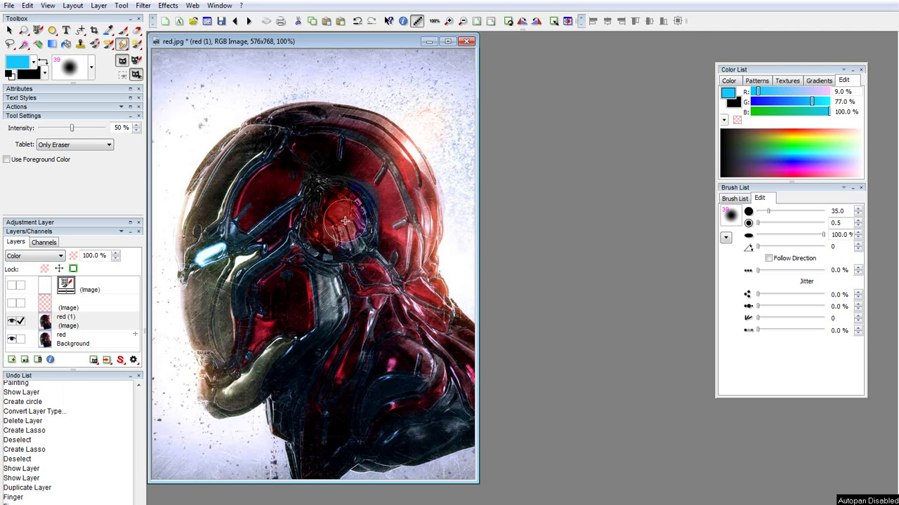
{"action": "left_click", "coordinate": [11, 323]}
{"action": "left_click", "coordinate": [10, 323]}
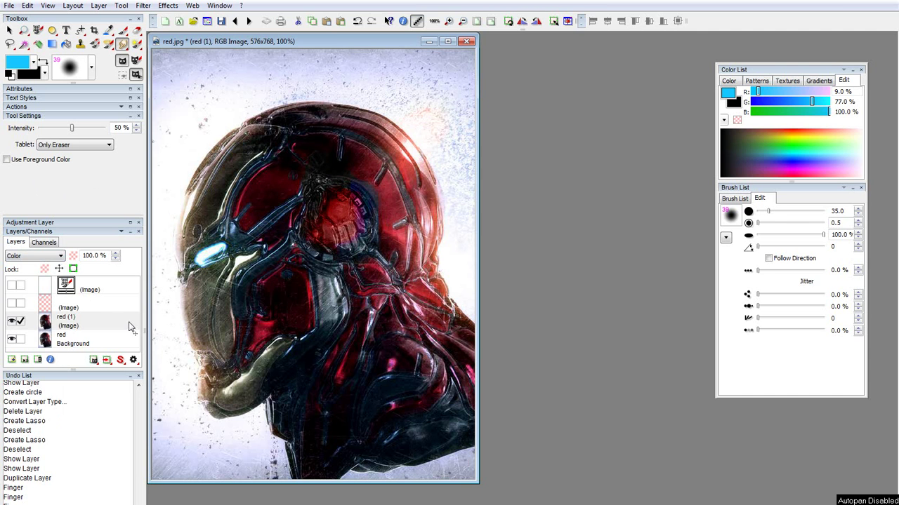
{"action": "key", "text": "Delete"}
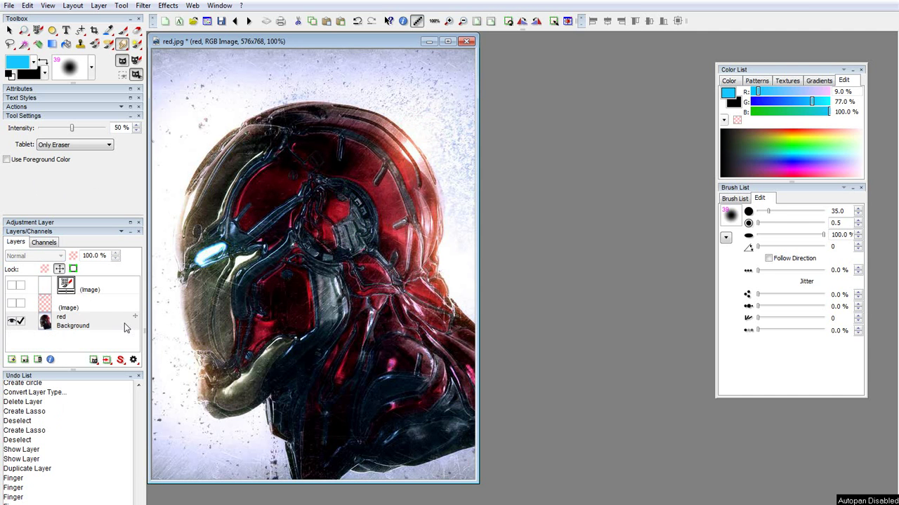
{"action": "left_click", "coordinate": [123, 30]}
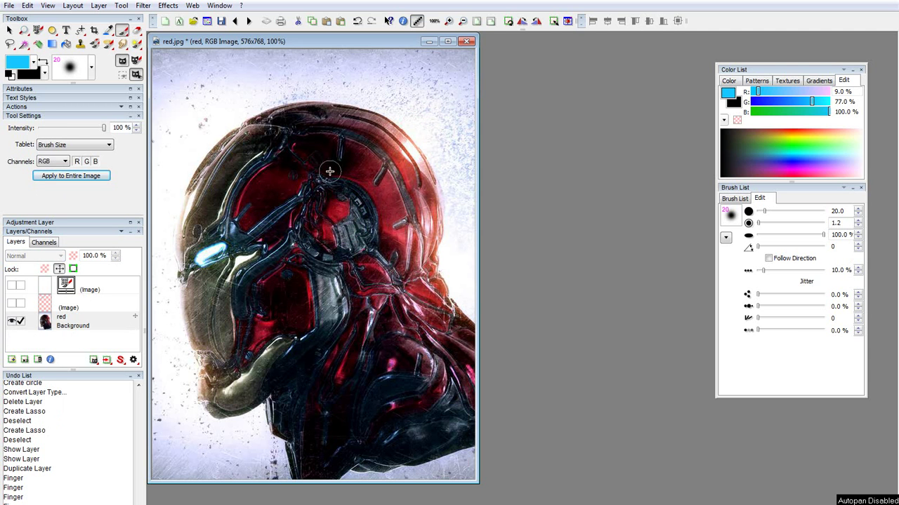
{"action": "right_click", "coordinate": [138, 46]}
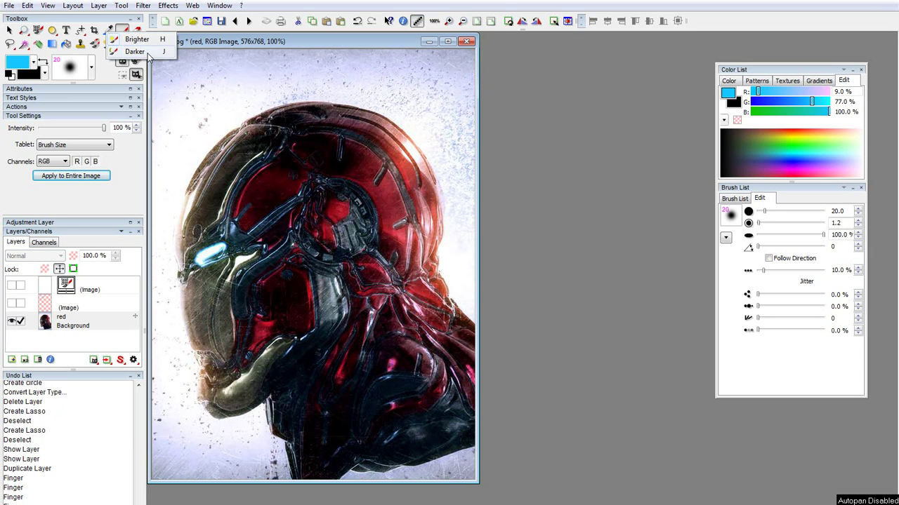
{"action": "left_click", "coordinate": [137, 52]}
- Darken the helmet's glowing eye with the Filter Brush set to the Minimum type, and undo the strokes
{"action": "left_click", "coordinate": [123, 45]}
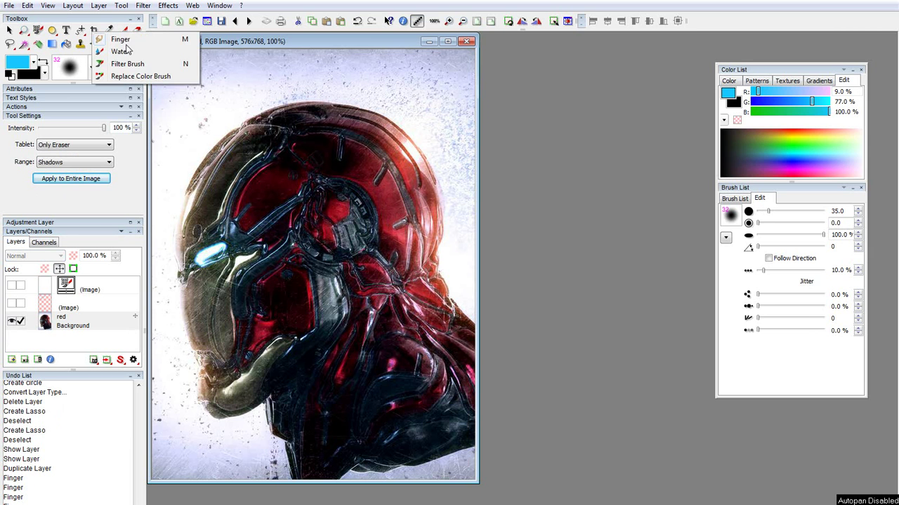
{"action": "left_click", "coordinate": [157, 64]}
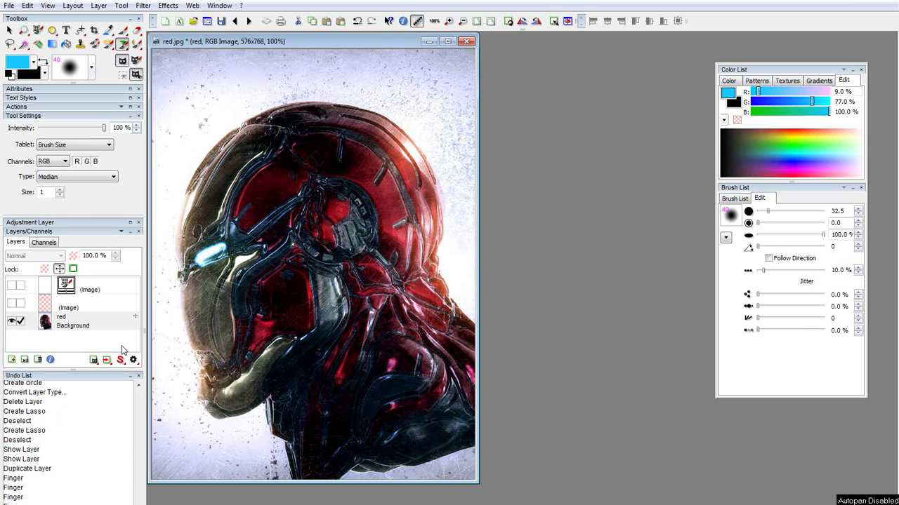
{"action": "left_click", "coordinate": [75, 177]}
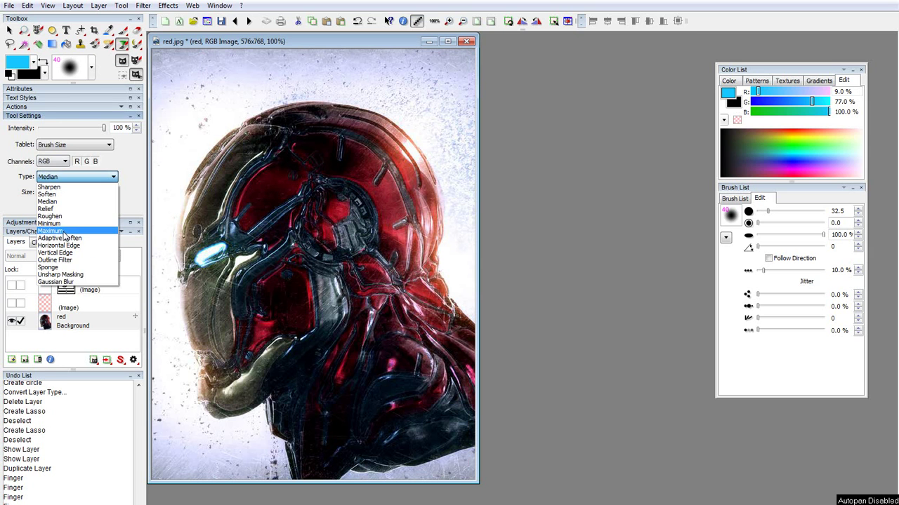
{"action": "left_click", "coordinate": [55, 223]}
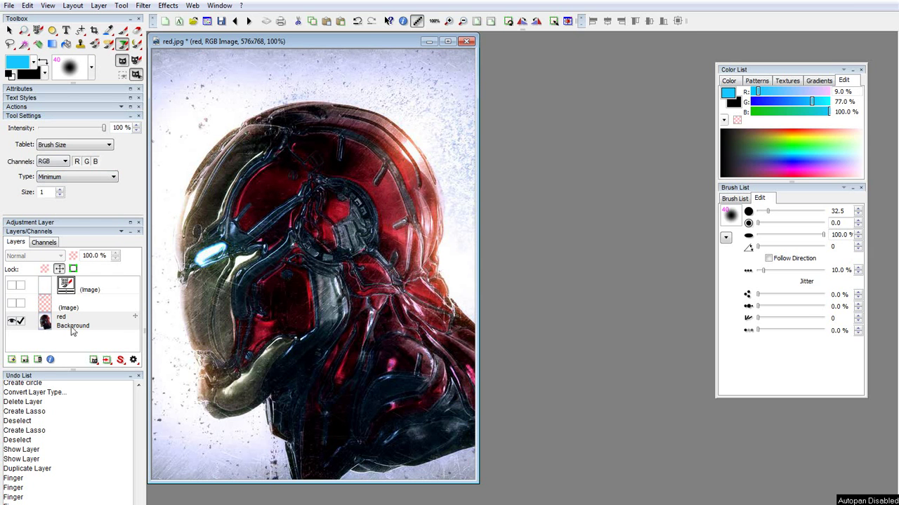
{"action": "mouse_move", "coordinate": [213, 251]}
{"action": "left_mouse_down"}
{"action": "mouse_move", "coordinate": [220, 249]}
{"action": "mouse_move", "coordinate": [207, 255]}
{"action": "left_mouse_up"}
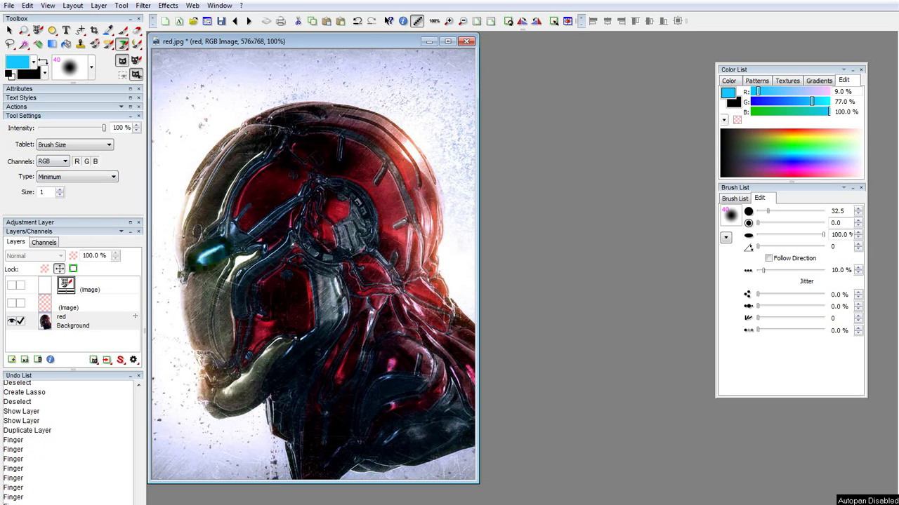
{"action": "key", "text": "ctrl+z"}
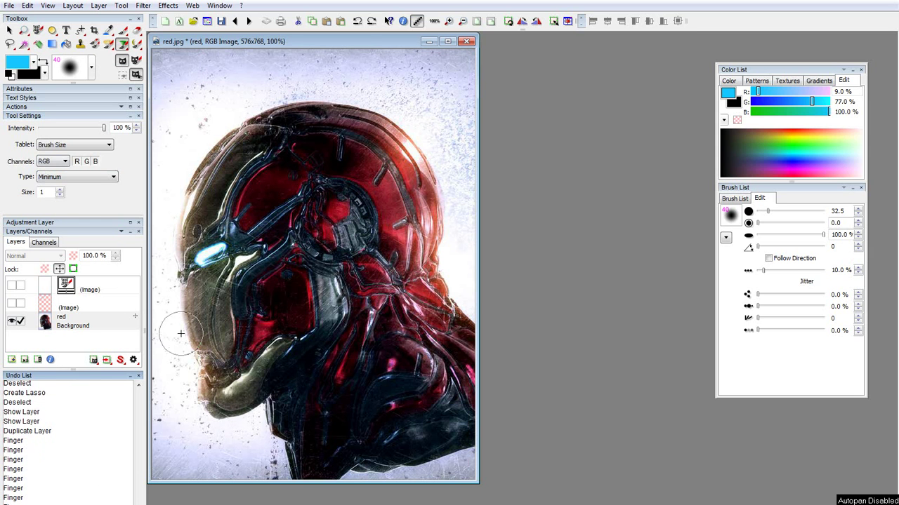
{"action": "left_click", "coordinate": [81, 177]}
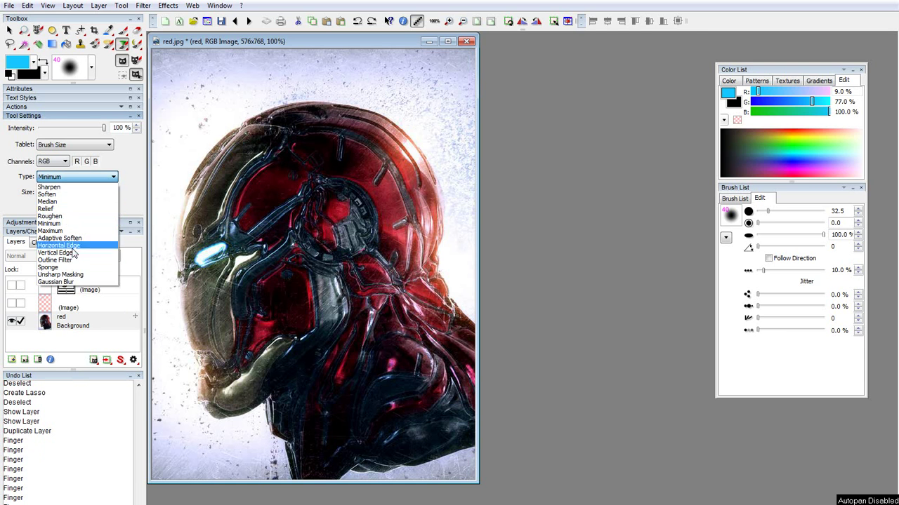
{"action": "left_click", "coordinate": [140, 185]}
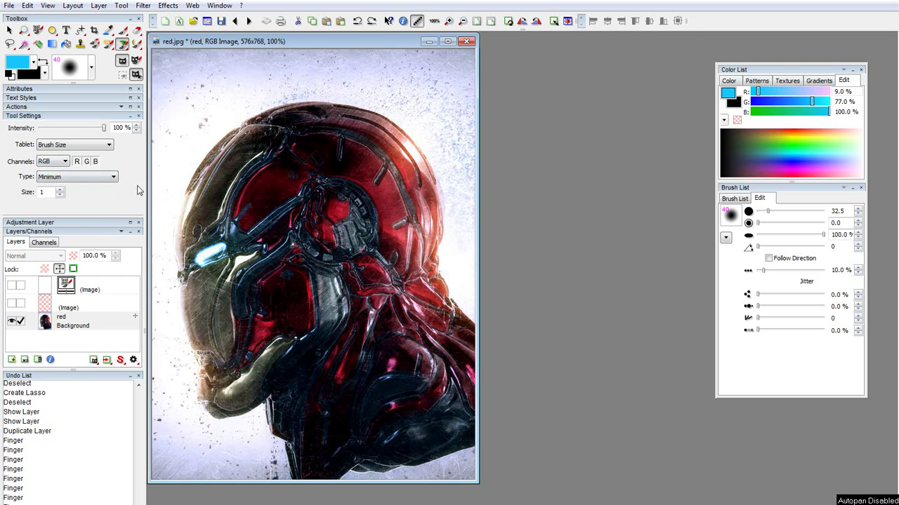
- Try to retouch the background specks above the helmet's forehead with the Repairing Brush enlarged to size 45
{"action": "left_click", "coordinate": [109, 44]}
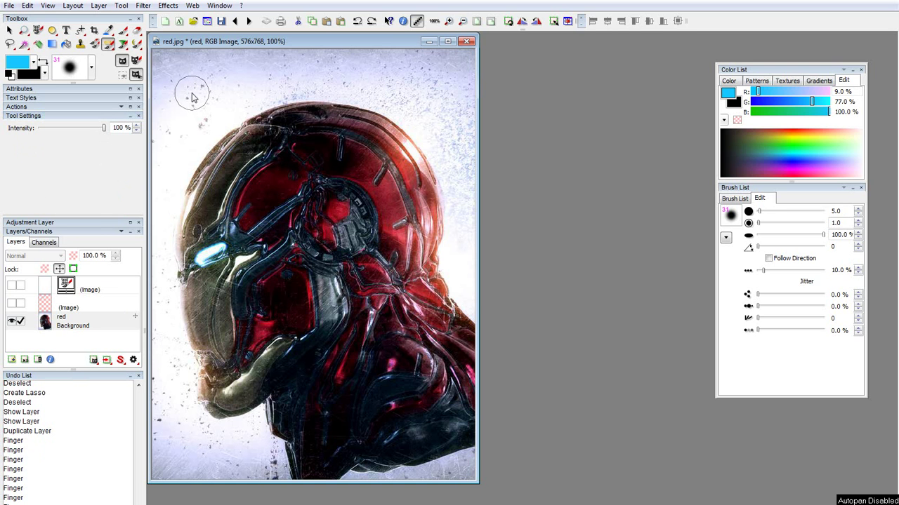
{"action": "left_click_drag", "start_coordinate": [203, 93], "coordinate": [203, 94]}
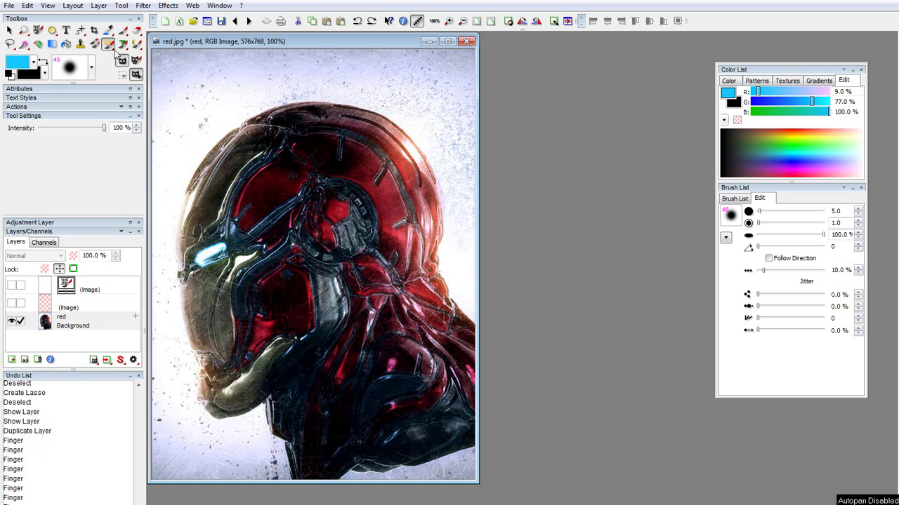
{"action": "left_click", "coordinate": [191, 100]}
{"action": "left_click", "coordinate": [438, 355]}
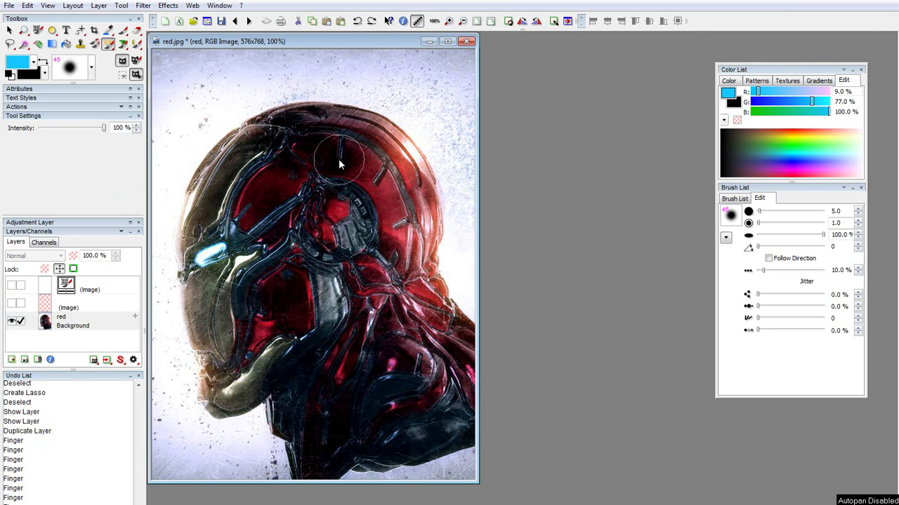
- Erase the dark specks in the pale background above the helmet's forehead with the Remove Brush at size 28
{"action": "left_click", "coordinate": [122, 63]}
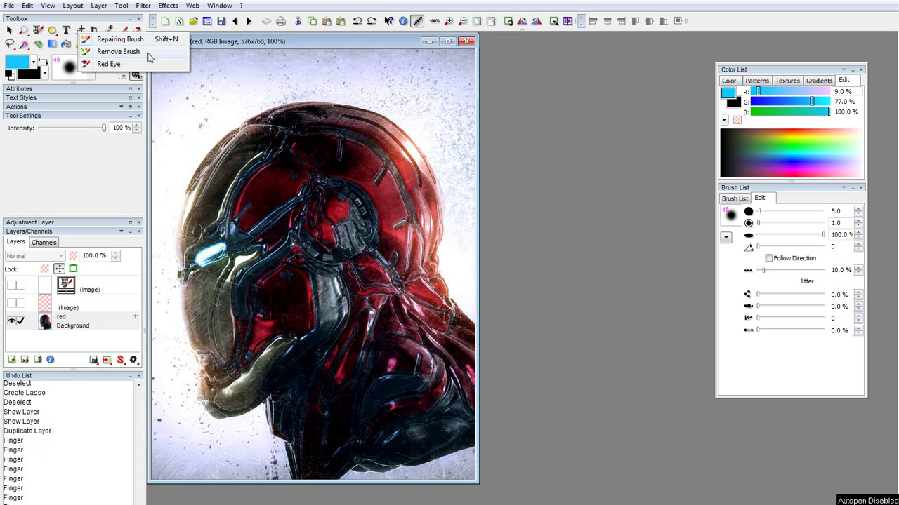
{"action": "left_click", "coordinate": [149, 56]}
{"action": "mouse_move", "coordinate": [202, 94]}
{"action": "left_mouse_down"}
{"action": "mouse_move", "coordinate": [185, 92]}
{"action": "mouse_move", "coordinate": [210, 95]}
{"action": "mouse_move", "coordinate": [196, 74]}
{"action": "mouse_move", "coordinate": [224, 71]}
{"action": "left_mouse_up"}
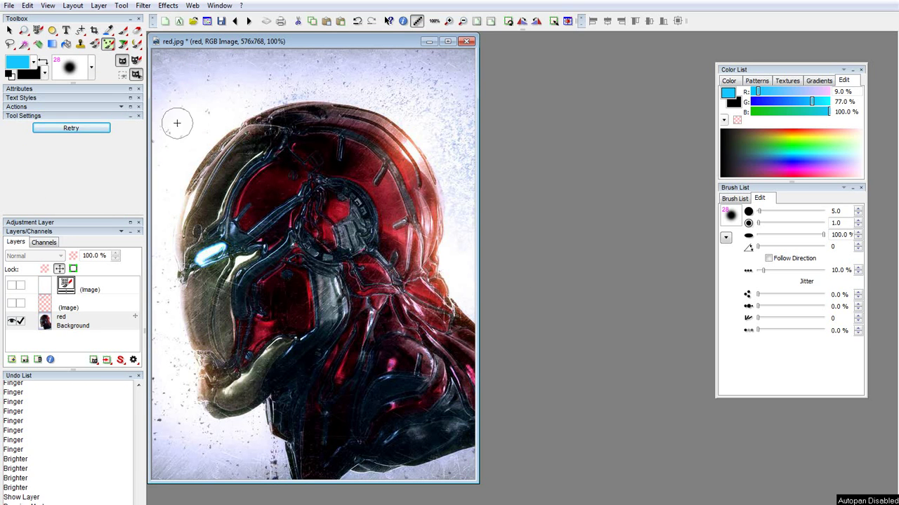
{"action": "left_click_drag", "start_coordinate": [161, 130], "coordinate": [164, 135]}
{"action": "left_click_drag", "start_coordinate": [201, 103], "coordinate": [169, 128]}
{"action": "left_click", "coordinate": [200, 115]}
{"action": "left_click", "coordinate": [204, 82]}
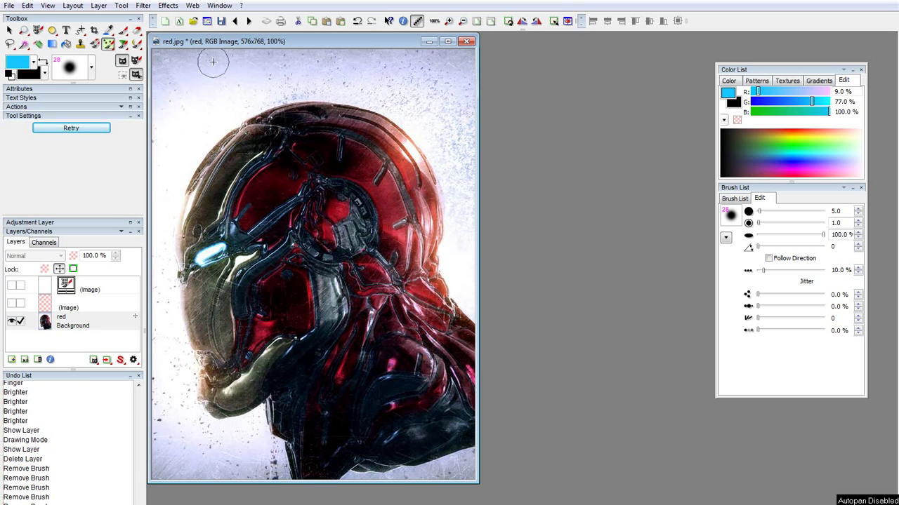
{"action": "left_click", "coordinate": [181, 109]}
{"action": "left_click_drag", "start_coordinate": [178, 82], "coordinate": [173, 80]}
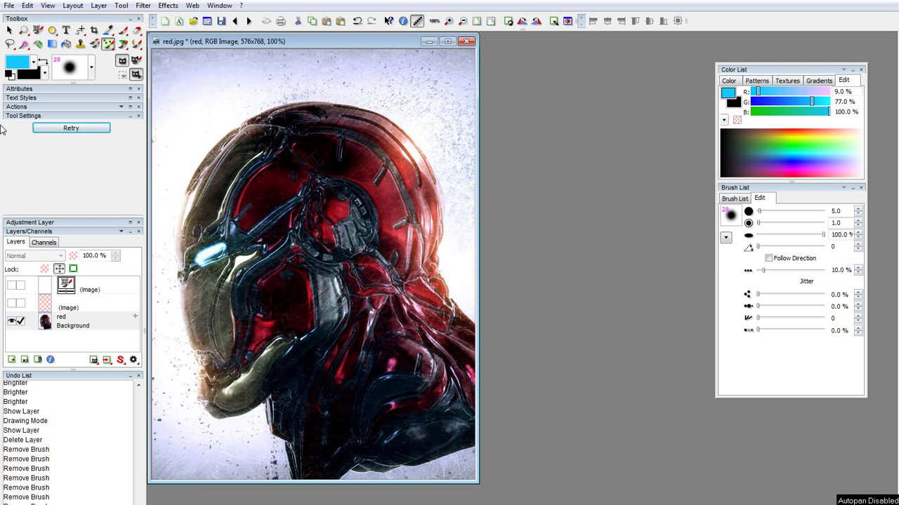
- Paint over the background above the helmet's forehead with the Repairing Brush at size 45, and undo the stroke
{"action": "left_click", "coordinate": [110, 45]}
{"action": "left_click", "coordinate": [113, 50]}
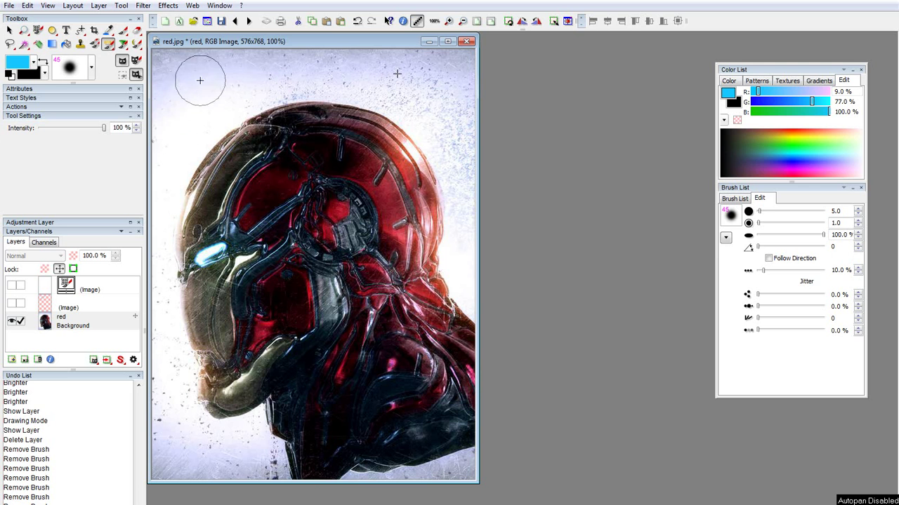
{"action": "left_click_drag", "start_coordinate": [190, 85], "coordinate": [196, 86]}
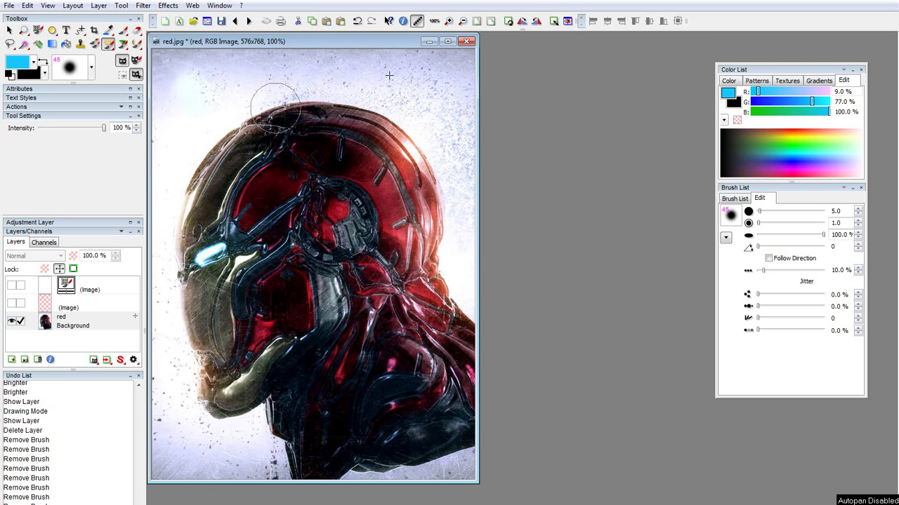
{"action": "key", "text": "ctrl+z"}
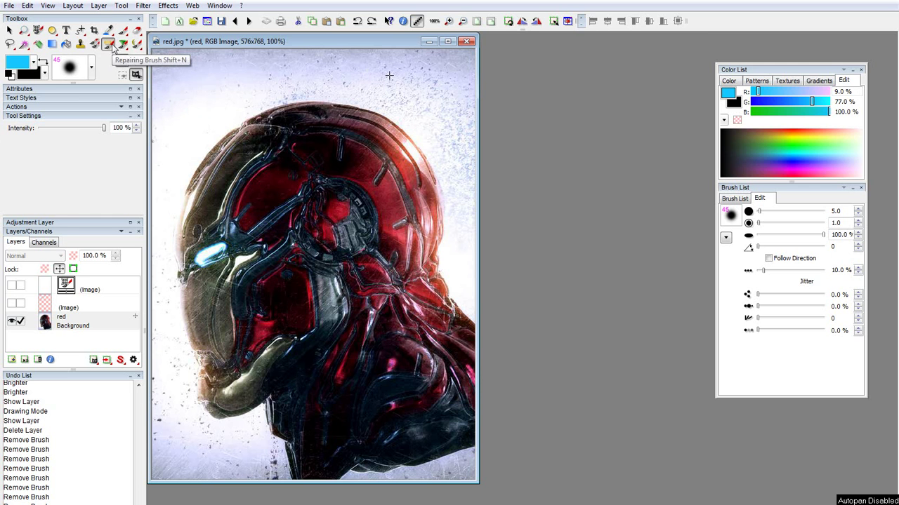
- Stamp a trail of the Pearl motif across the background above the helmet, and undo it
{"action": "left_click", "coordinate": [84, 49]}
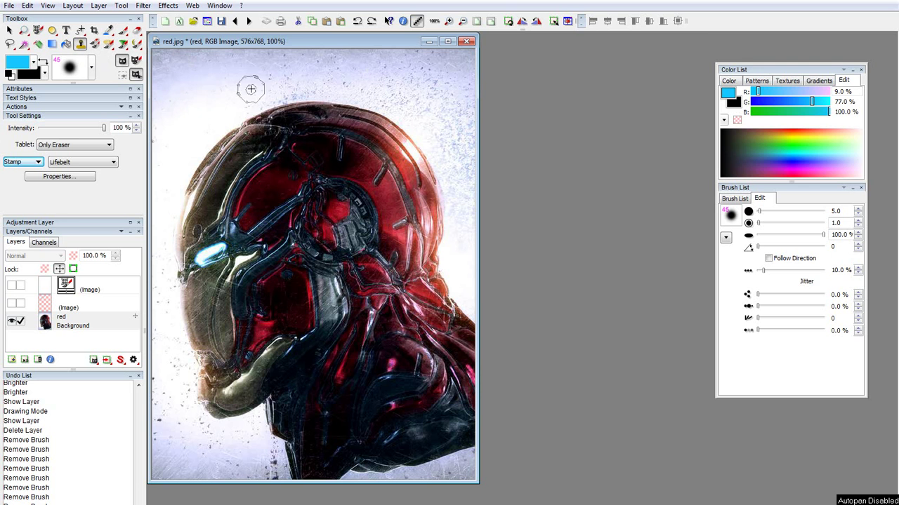
{"action": "left_click", "coordinate": [85, 163]}
{"action": "left_click", "coordinate": [71, 290]}
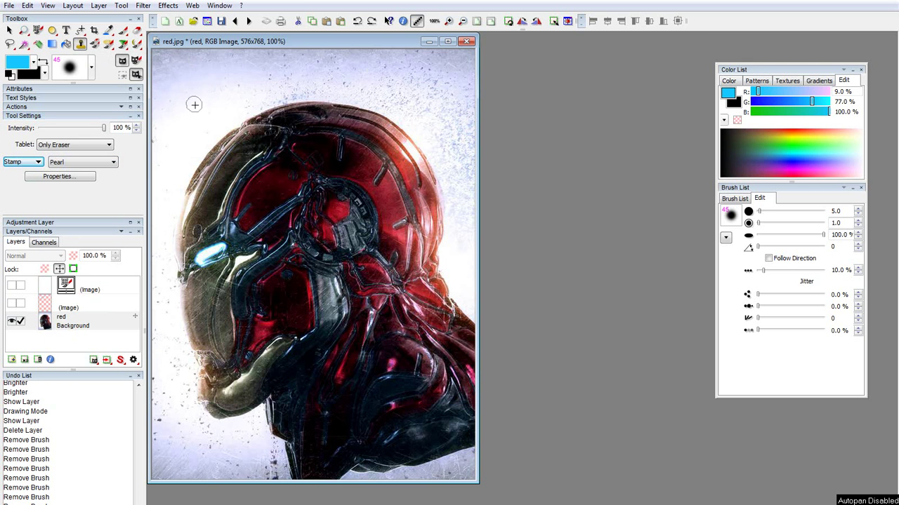
{"action": "mouse_move", "coordinate": [178, 123]}
{"action": "left_mouse_down"}
{"action": "mouse_move", "coordinate": [236, 82]}
{"action": "mouse_move", "coordinate": [376, 88]}
{"action": "left_mouse_up"}
{"action": "key", "text": "ctrl+z"}
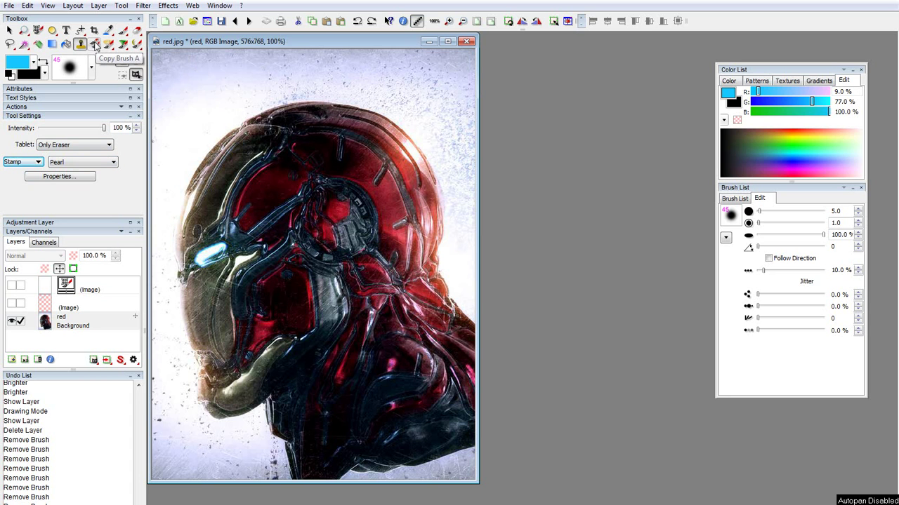
- Duplicate the helmet's glowing eye just above the original with the Copy Brush at size 20
{"action": "left_click", "coordinate": [95, 45]}
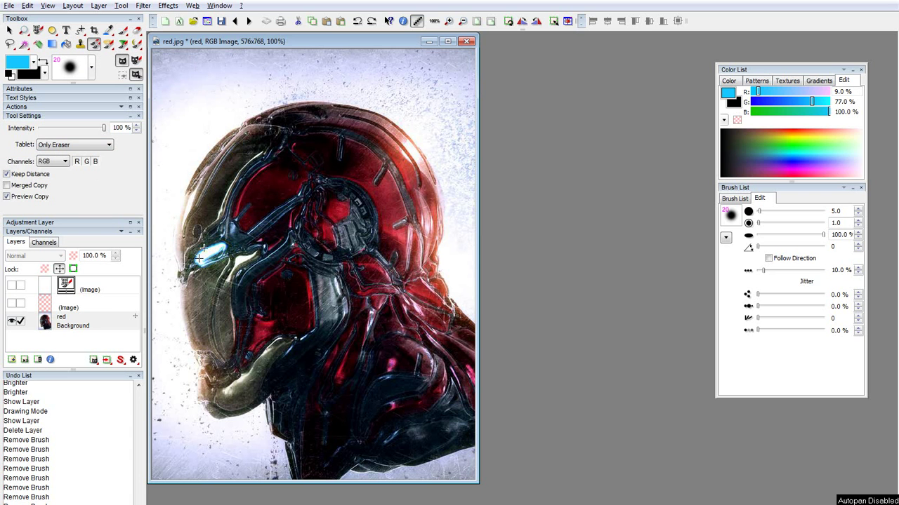
{"action": "left_click_drag", "start_coordinate": [190, 241], "coordinate": [224, 218]}
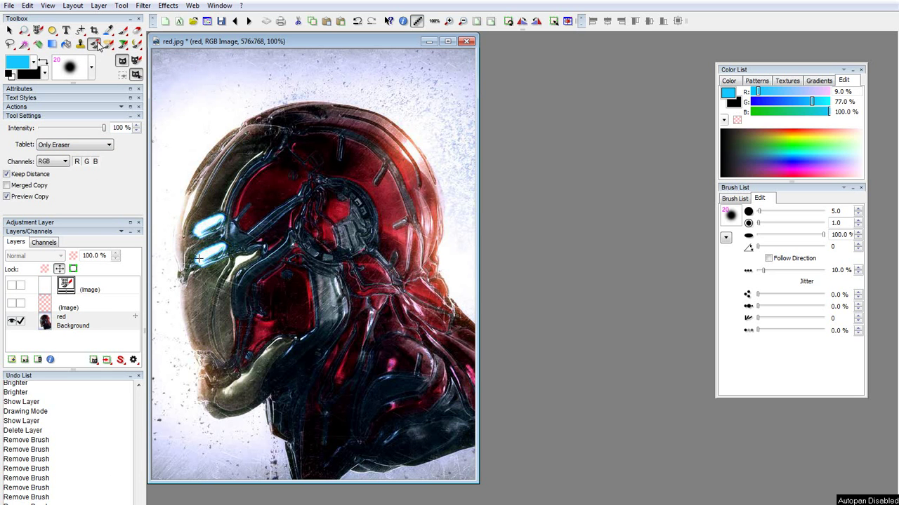
- Look at the fill and Color Gradient tool settings, then brush light blue strokes above the helmet at 28% intensity and undo them
{"action": "left_click", "coordinate": [66, 44]}
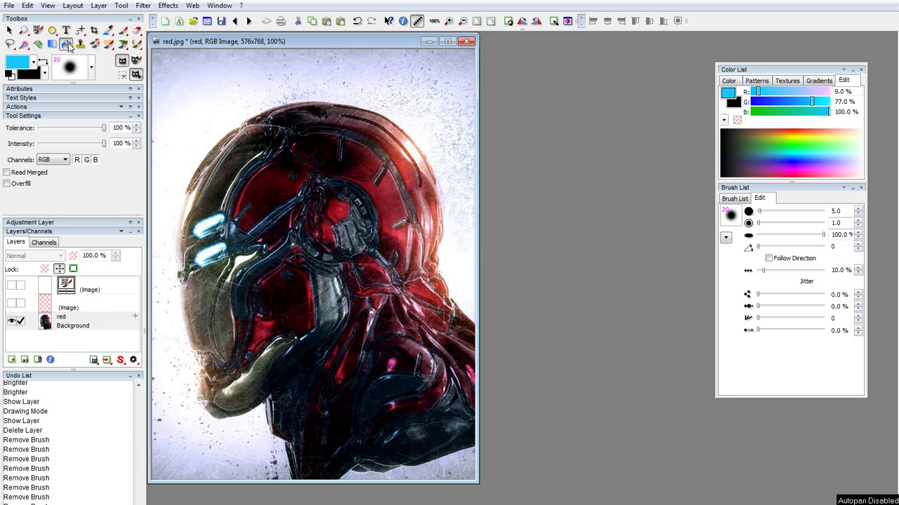
{"action": "left_click", "coordinate": [54, 46]}
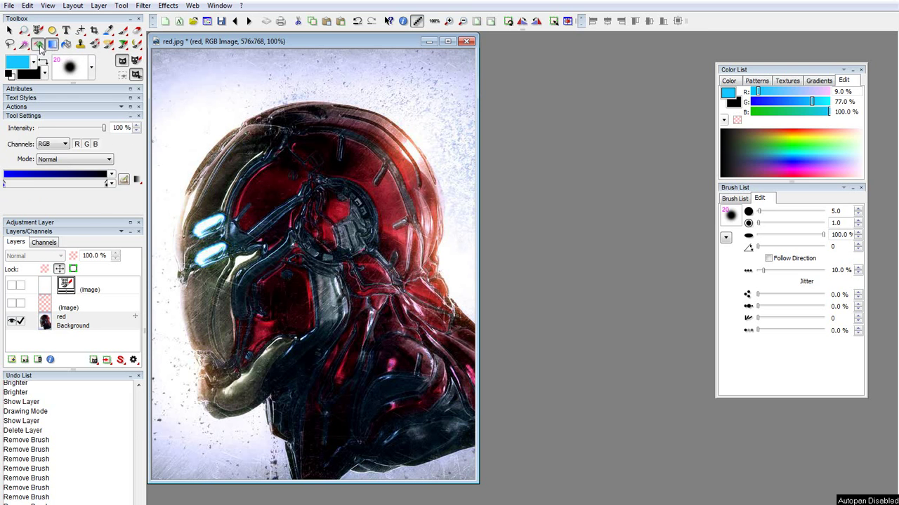
{"action": "left_click", "coordinate": [39, 45]}
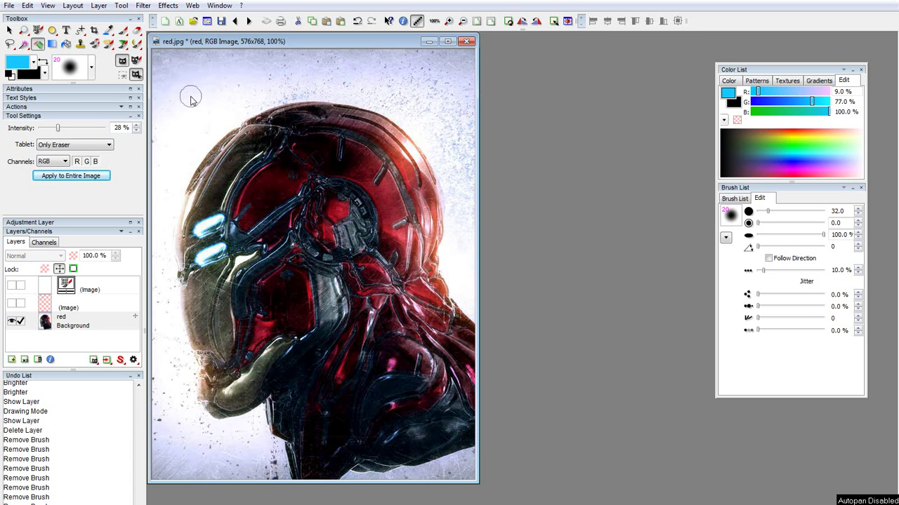
{"action": "mouse_move", "coordinate": [236, 74]}
{"action": "left_mouse_down"}
{"action": "mouse_move", "coordinate": [203, 80]}
{"action": "mouse_move", "coordinate": [170, 102]}
{"action": "mouse_move", "coordinate": [164, 120]}
{"action": "mouse_move", "coordinate": [344, 70]}
{"action": "mouse_move", "coordinate": [358, 70]}
{"action": "mouse_move", "coordinate": [359, 93]}
{"action": "mouse_move", "coordinate": [174, 142]}
{"action": "left_mouse_up"}
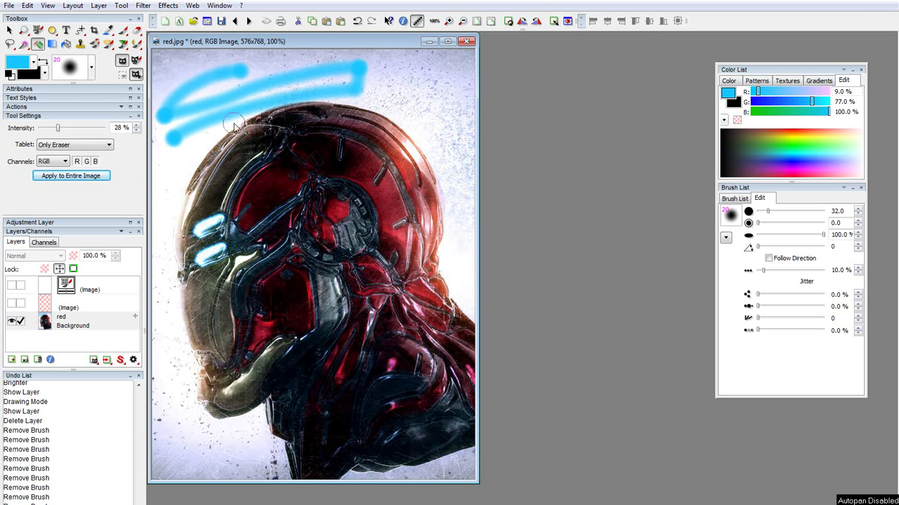
{"action": "key", "text": "ctrl+z"}
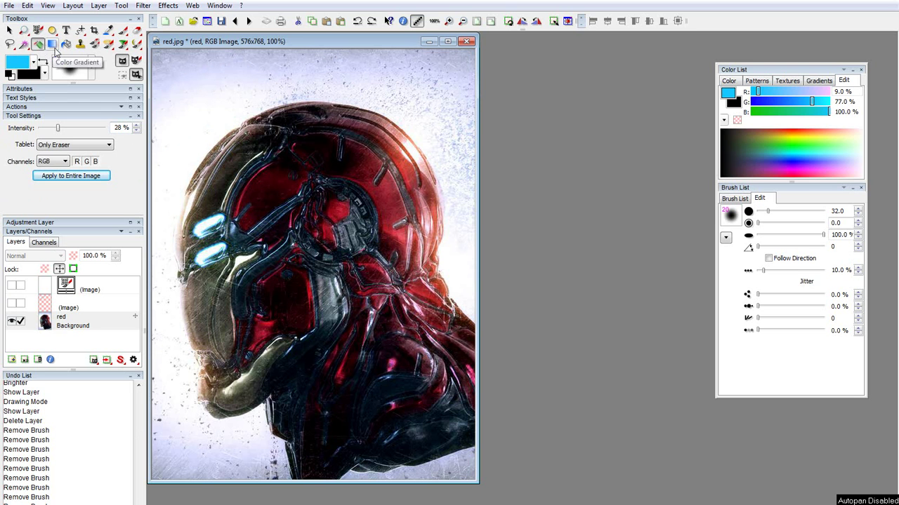
- Mask the red panel behind the helmet's ear disc with Automask at 36% tolerance, limited to contiguous areas
{"action": "left_click", "coordinate": [23, 44]}
{"action": "left_click", "coordinate": [24, 46]}
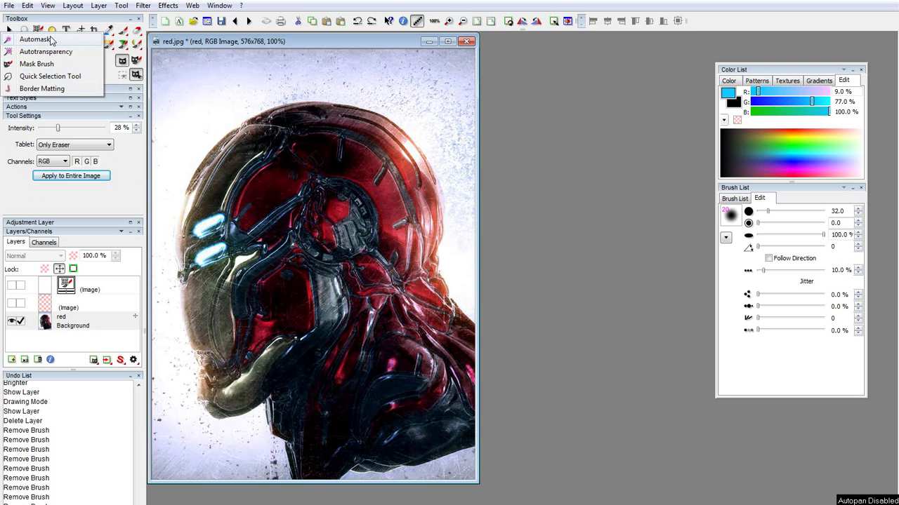
{"action": "left_click", "coordinate": [35, 39]}
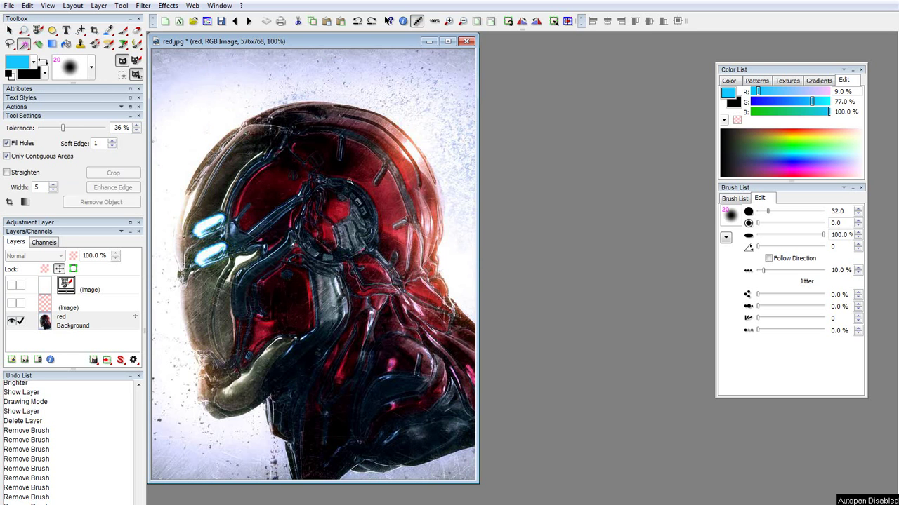
{"action": "left_click", "coordinate": [386, 209]}
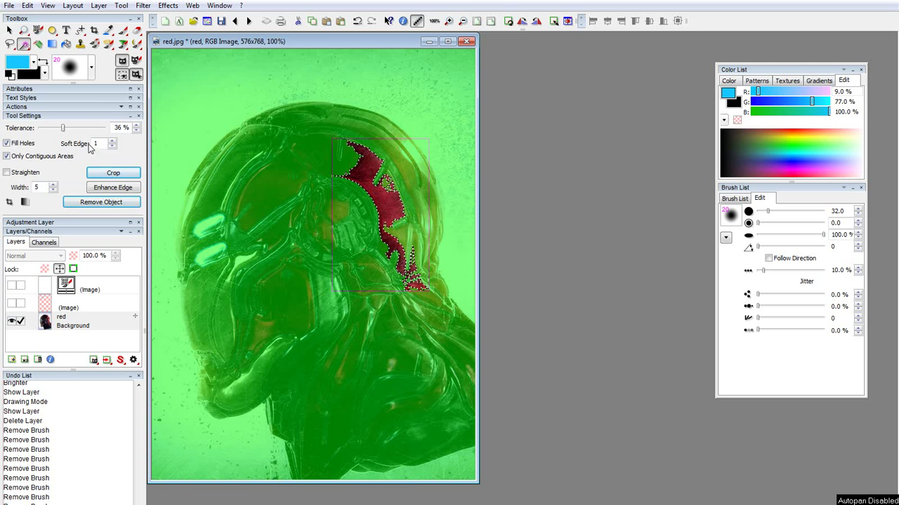
- Set the Automask soft edge to 44, mask the dark areas from the ear disc down to the neck, and clear the mask
{"action": "left_click", "coordinate": [111, 141]}
{"action": "left_click", "coordinate": [111, 141]}
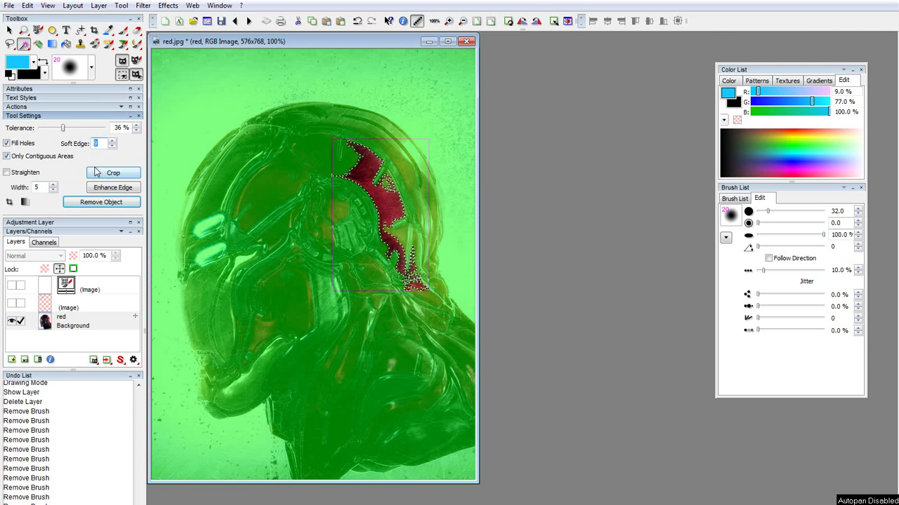
{"action": "type", "text": "444"}
{"action": "type", "text": "44"}
{"action": "key", "text": "Return"}
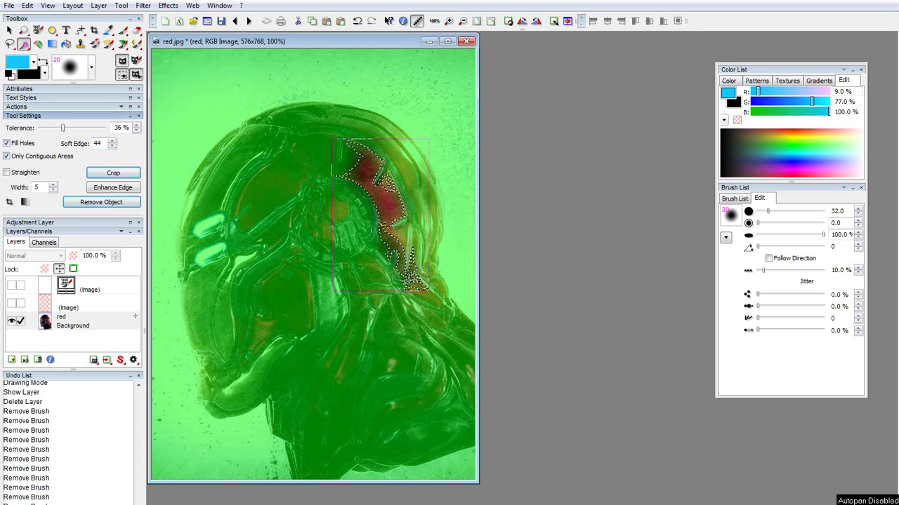
{"action": "left_click", "coordinate": [365, 202]}
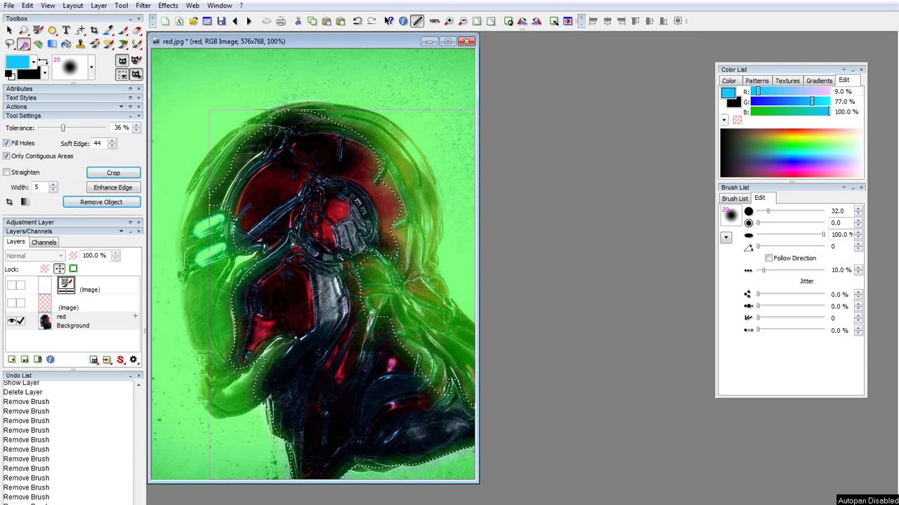
{"action": "left_click", "coordinate": [101, 202]}
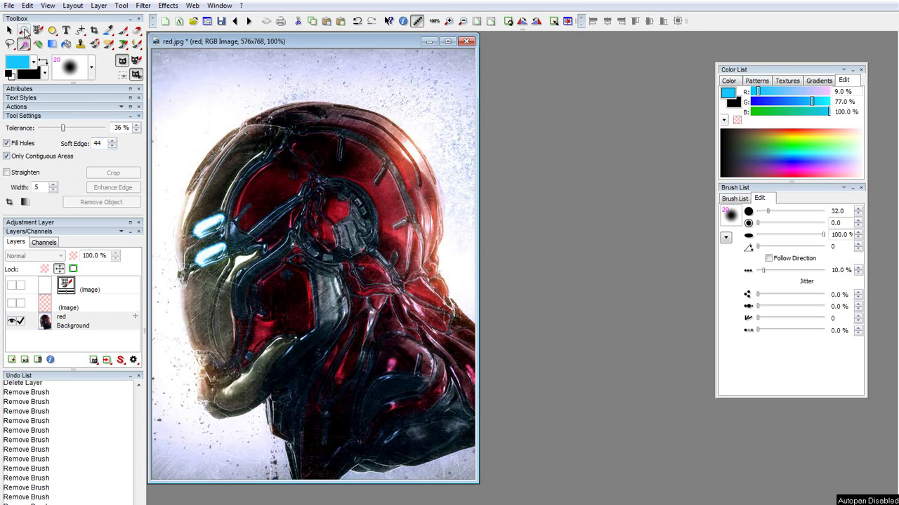
- Switch to the Magnifier from the group of viewing and measuring tools
{"action": "left_click", "coordinate": [25, 30]}
{"action": "right_click", "coordinate": [27, 32]}
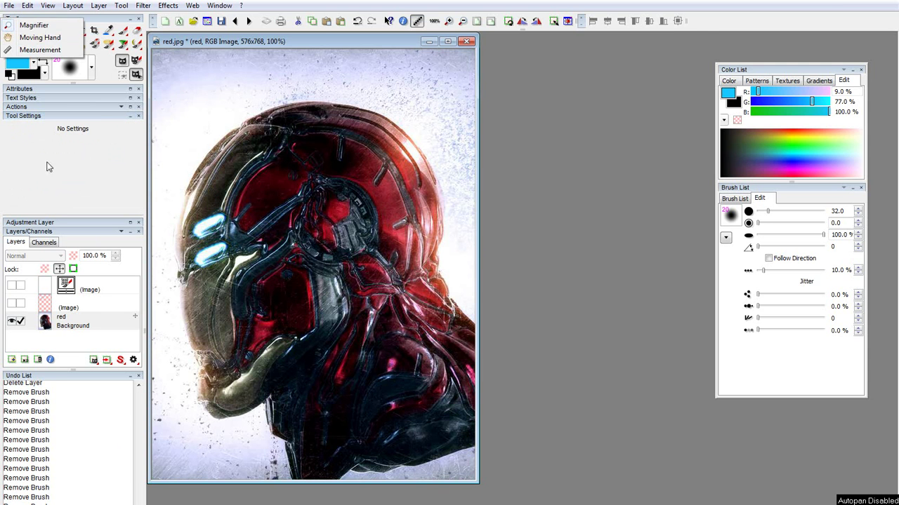
{"action": "left_click", "coordinate": [43, 26]}
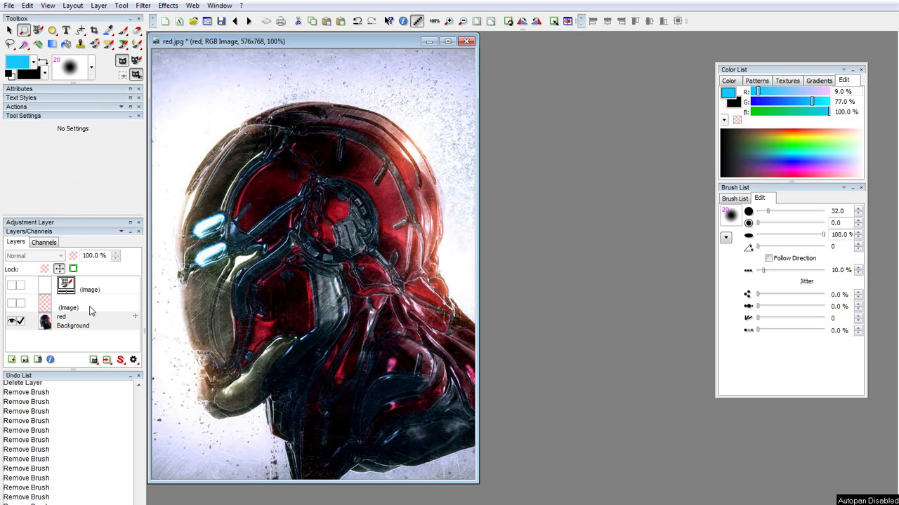
- Add a Gaussian Blur adjustment layer above the red background layer with size 13.5 and 100% intensity
{"action": "left_click", "coordinate": [107, 360]}
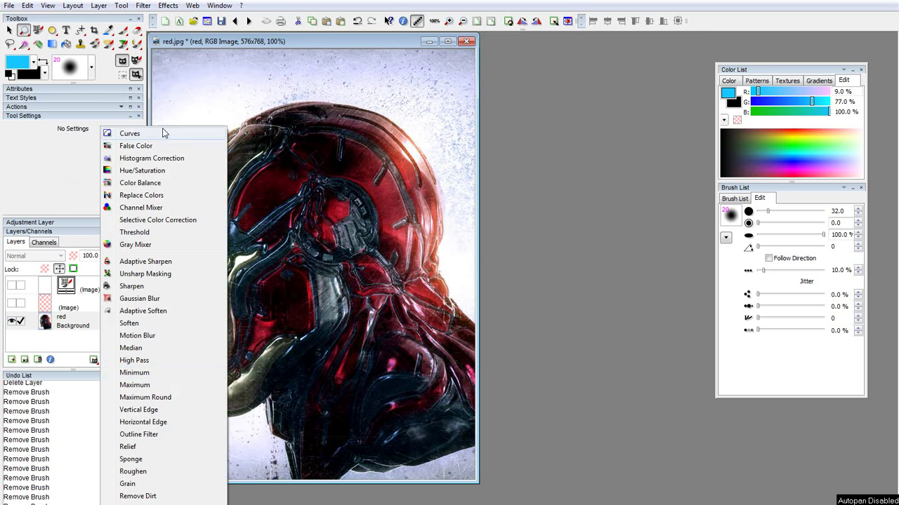
{"action": "left_click", "coordinate": [150, 298]}
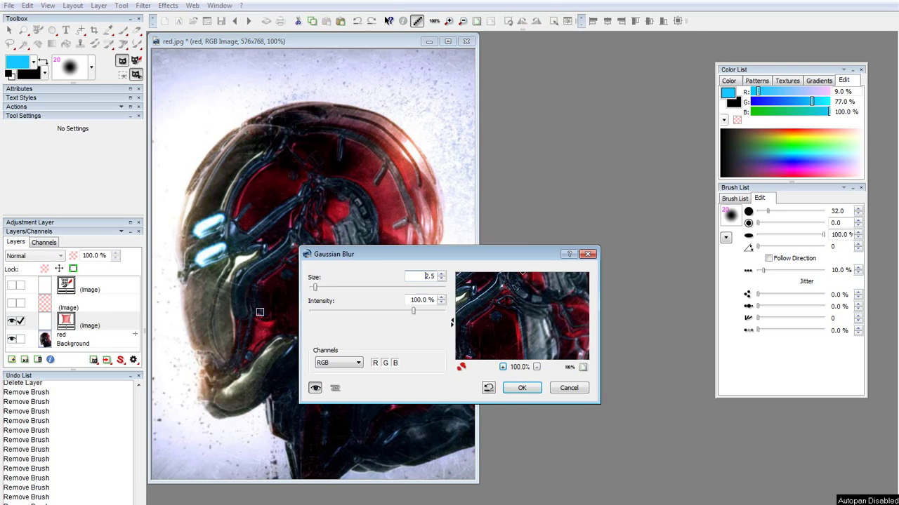
{"action": "left_click_drag", "start_coordinate": [315, 288], "coordinate": [336, 289]}
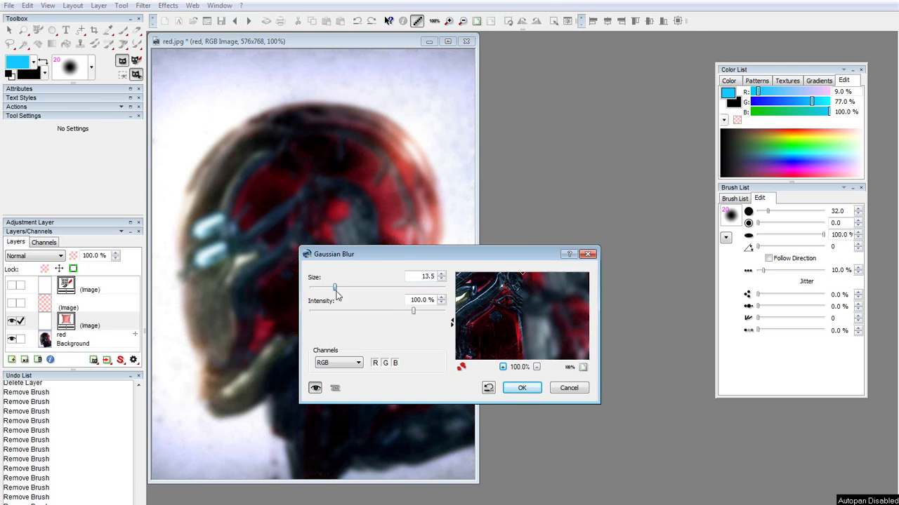
{"action": "left_click", "coordinate": [521, 388]}
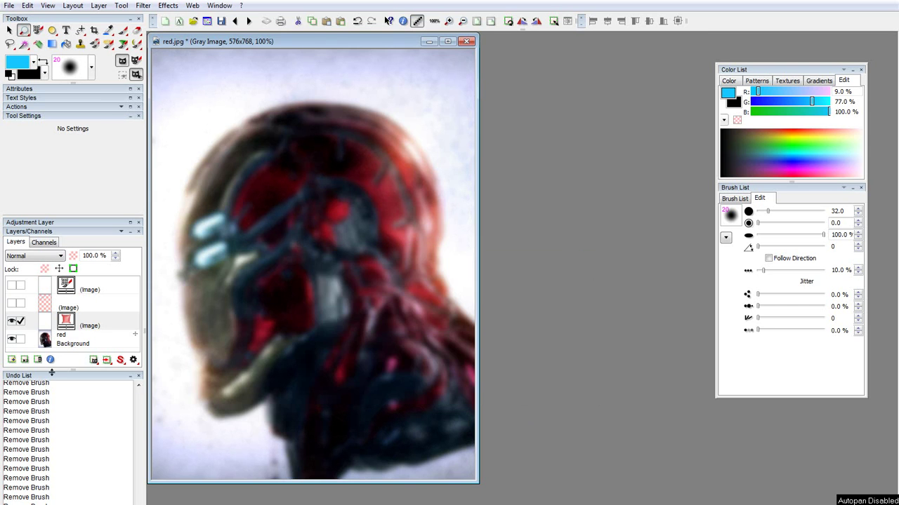
- Toggle the Gaussian Blur adjustment layer's visibility several times, leave it hidden, and make the red background layer active
{"action": "left_click", "coordinate": [11, 327]}
{"action": "left_click", "coordinate": [13, 326]}
{"action": "left_click", "coordinate": [11, 324]}
{"action": "left_click", "coordinate": [12, 322]}
{"action": "left_click", "coordinate": [13, 321]}
{"action": "left_click", "coordinate": [73, 338]}
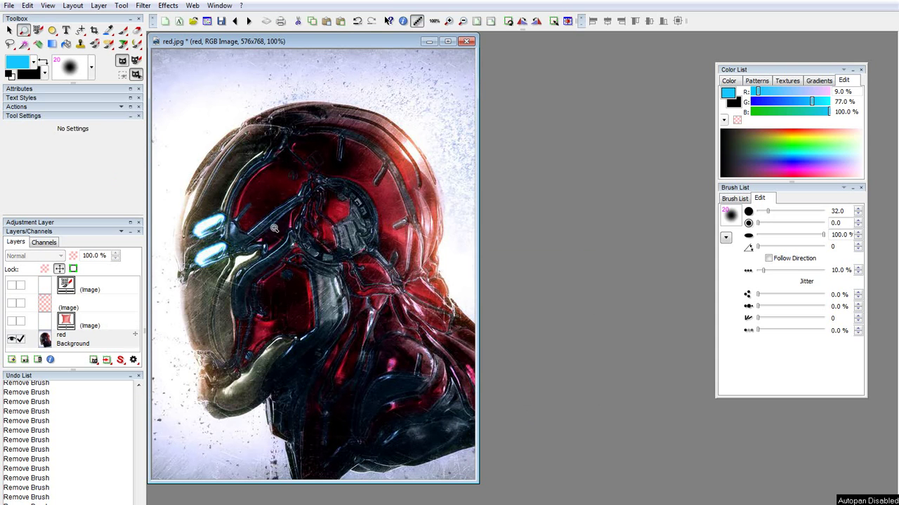
- Paint thin light-blue strokes with a size 6 brush on the helmet's red panel, fanning out behind the glowing eyes
{"action": "key", "text": "b"}
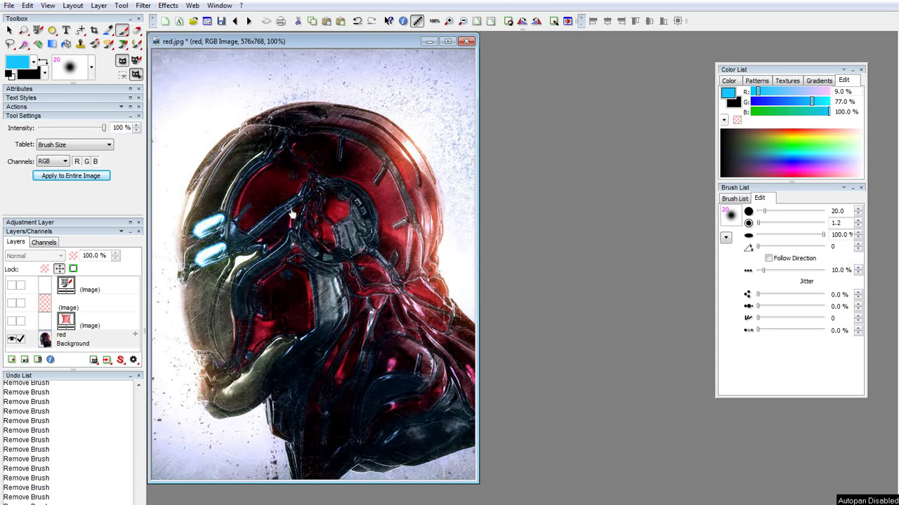
{"action": "key", "text": "["}
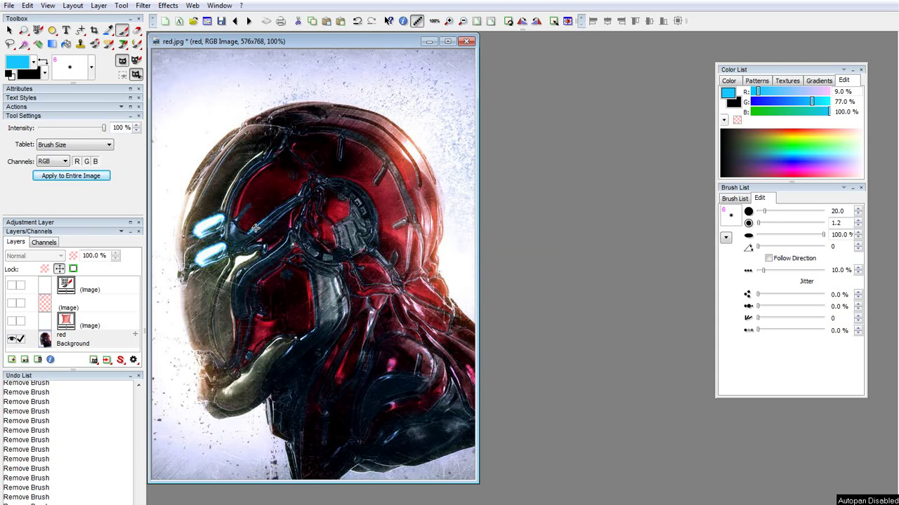
{"action": "left_click_drag", "start_coordinate": [249, 230], "coordinate": [295, 200]}
{"action": "left_click_drag", "start_coordinate": [236, 214], "coordinate": [271, 163]}
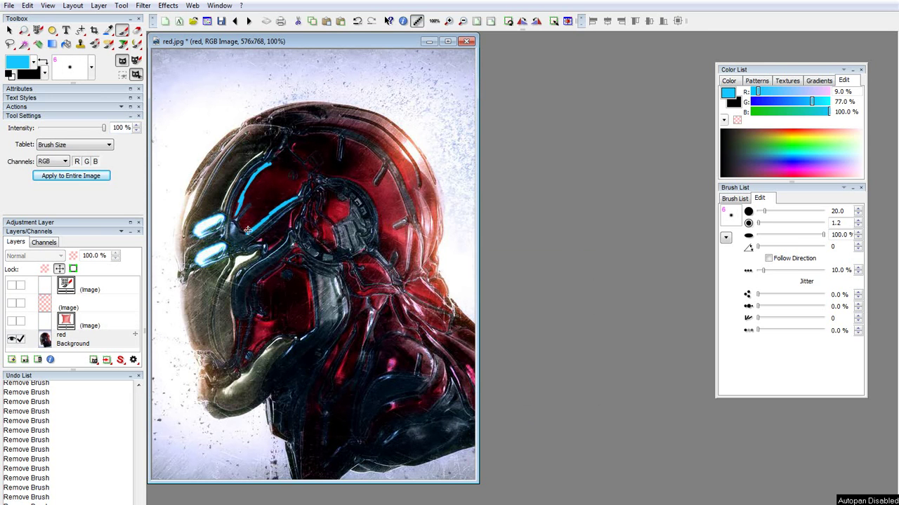
{"action": "mouse_move", "coordinate": [248, 200]}
{"action": "left_mouse_down"}
{"action": "mouse_move", "coordinate": [243, 222]}
{"action": "mouse_move", "coordinate": [265, 211]}
{"action": "mouse_move", "coordinate": [240, 226]}
{"action": "mouse_move", "coordinate": [248, 234]}
{"action": "mouse_move", "coordinate": [237, 210]}
{"action": "mouse_move", "coordinate": [231, 217]}
{"action": "mouse_move", "coordinate": [252, 167]}
{"action": "left_mouse_up"}
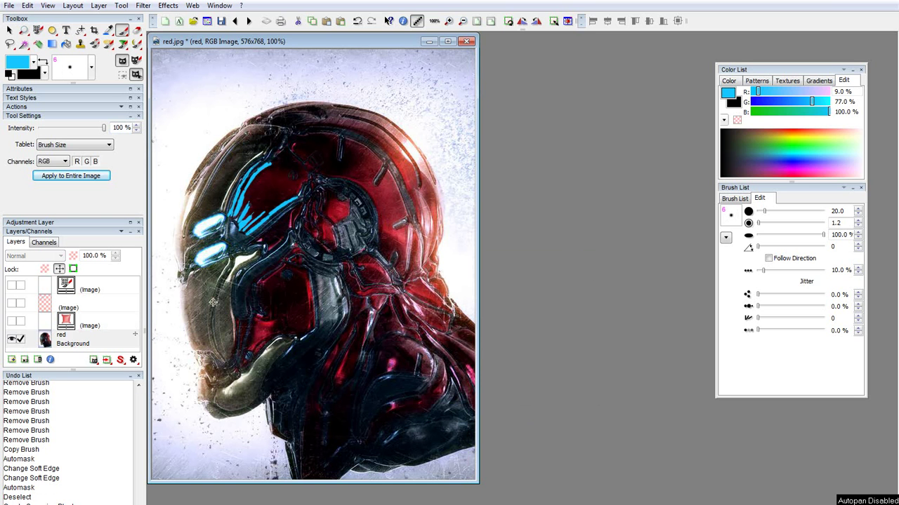
- Preview the Gaussian Blur layer over the painted strokes, hide it again, and return to the red background layer
{"action": "left_click", "coordinate": [22, 322]}
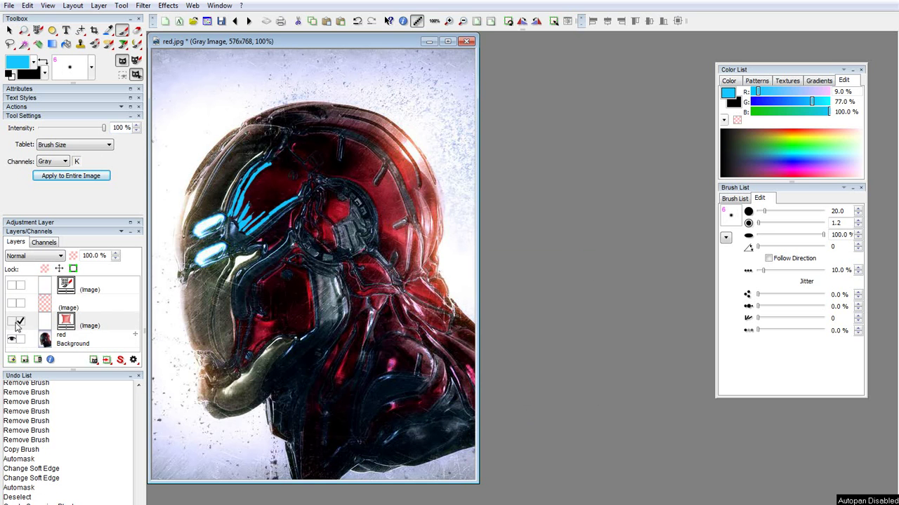
{"action": "left_click", "coordinate": [12, 322]}
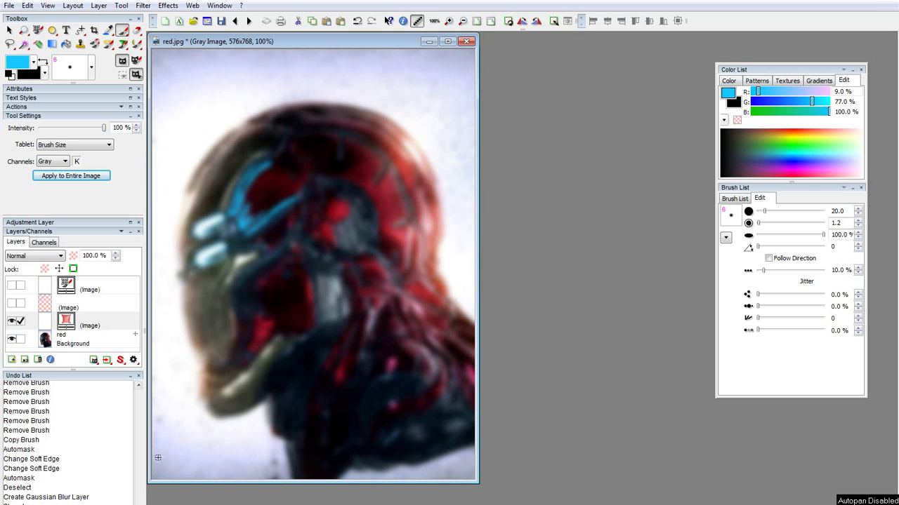
{"action": "left_click", "coordinate": [11, 321]}
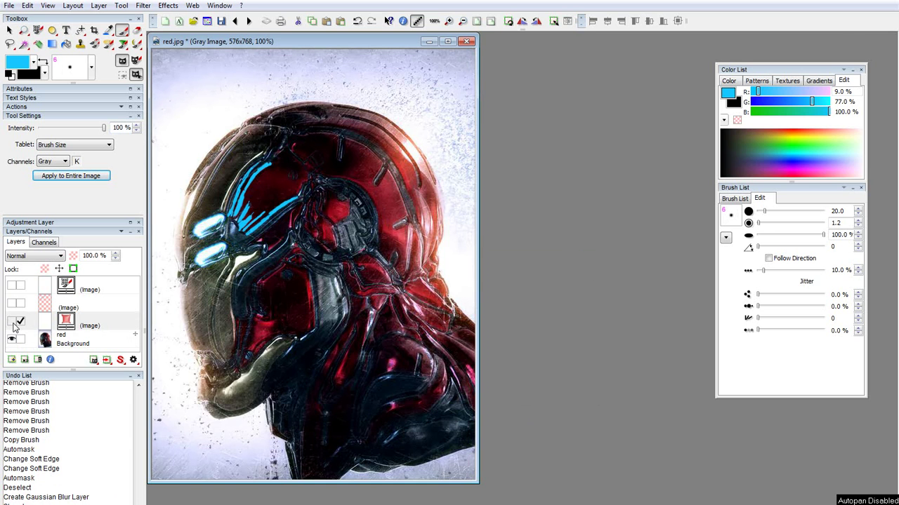
{"action": "left_click", "coordinate": [118, 342]}
{"action": "left_click", "coordinate": [121, 360]}
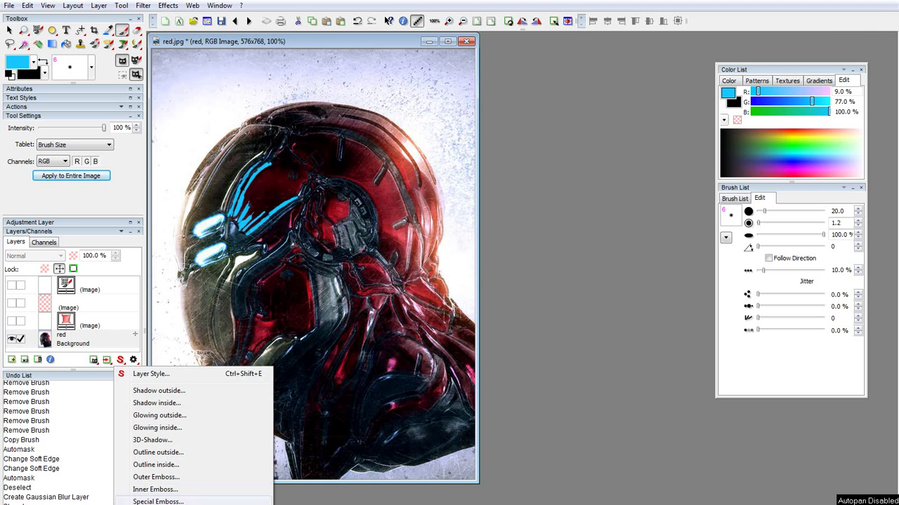
{"action": "left_click", "coordinate": [133, 359]}
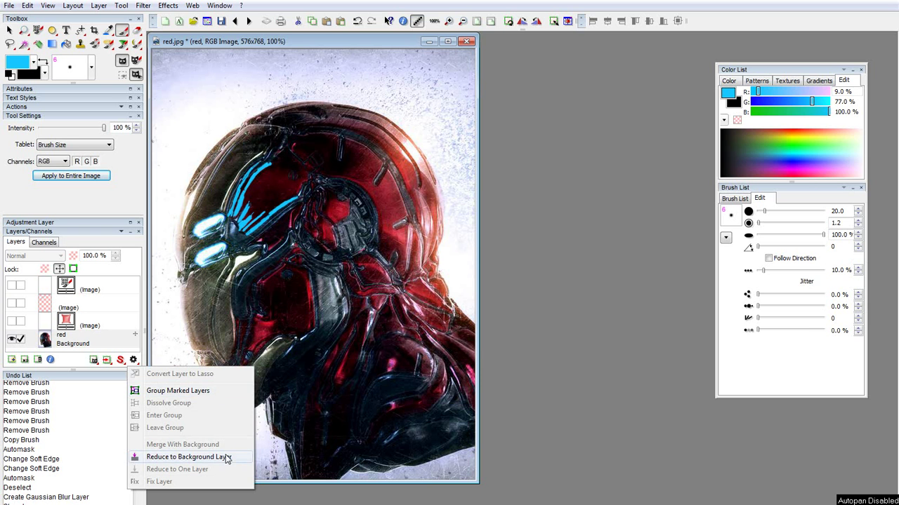
{"action": "left_click", "coordinate": [96, 344]}
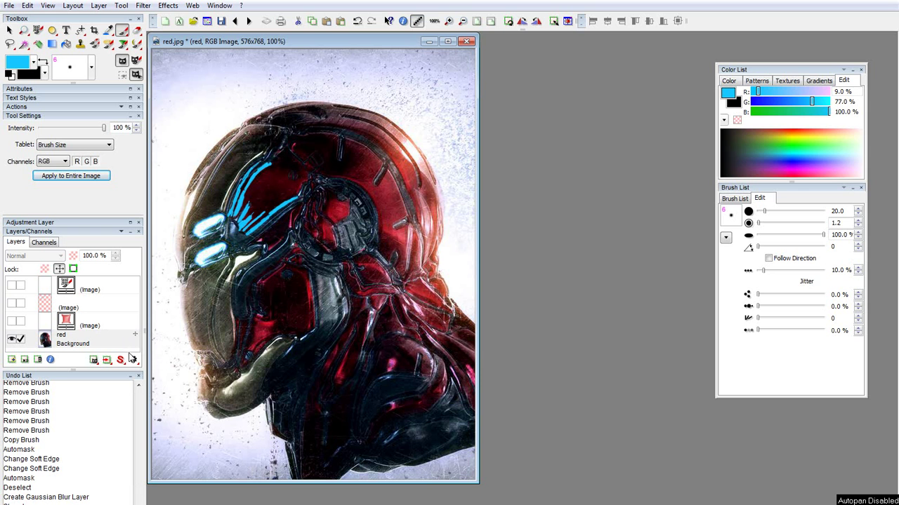
{"action": "left_click", "coordinate": [94, 361]}
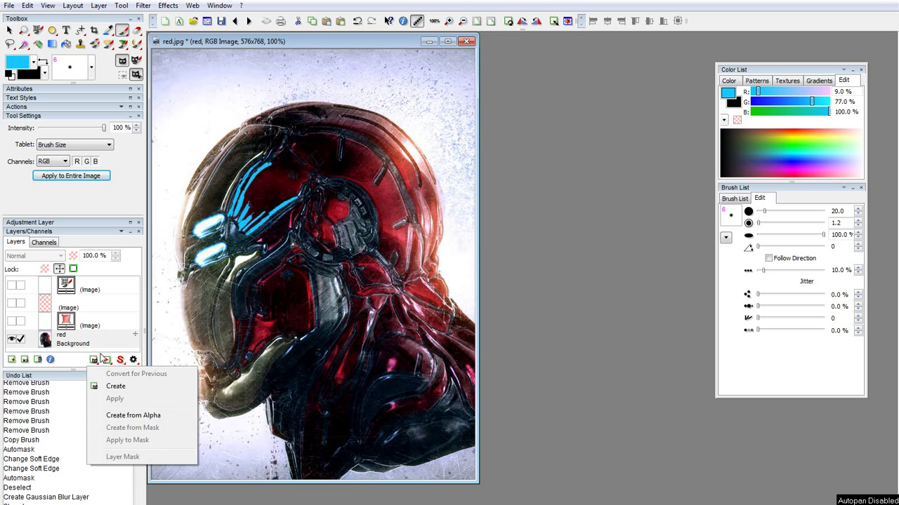
{"action": "left_click", "coordinate": [82, 362]}
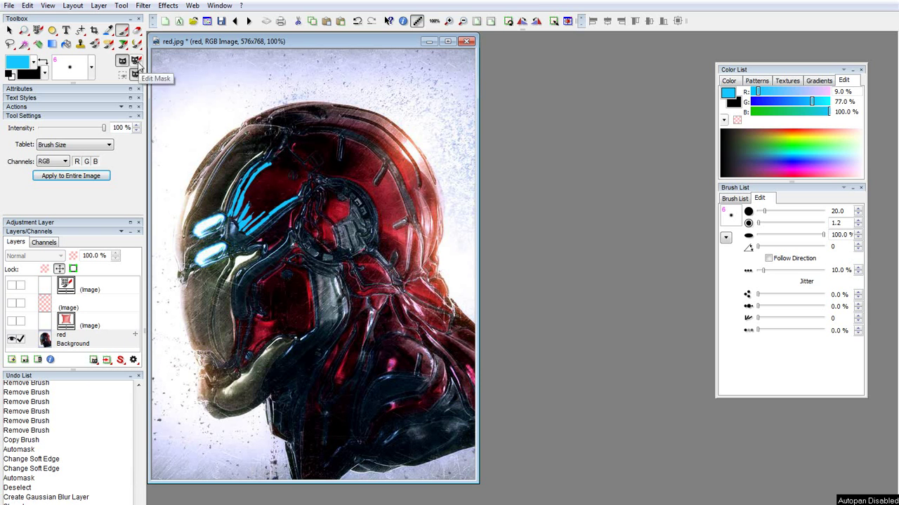
{"action": "left_click", "coordinate": [137, 73]}
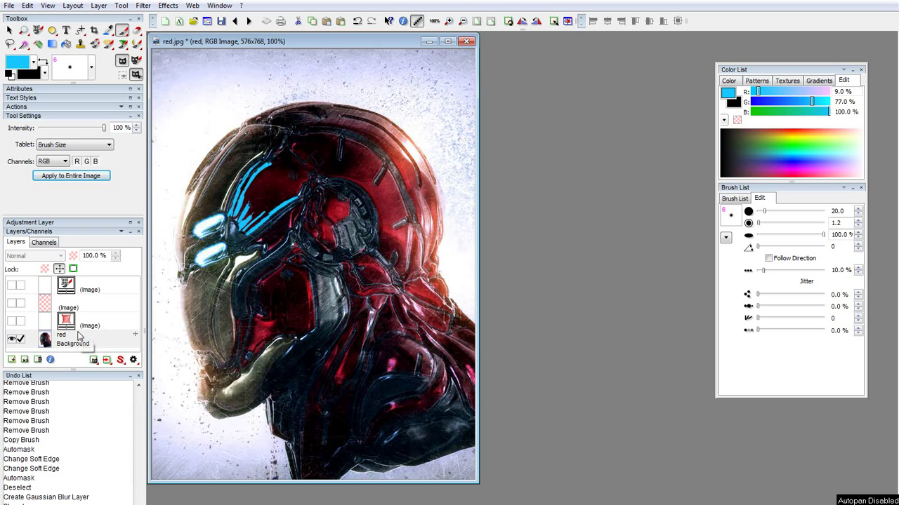
- Reduce all layers of the helmet image to a single background layer
{"action": "right_click", "coordinate": [122, 340]}
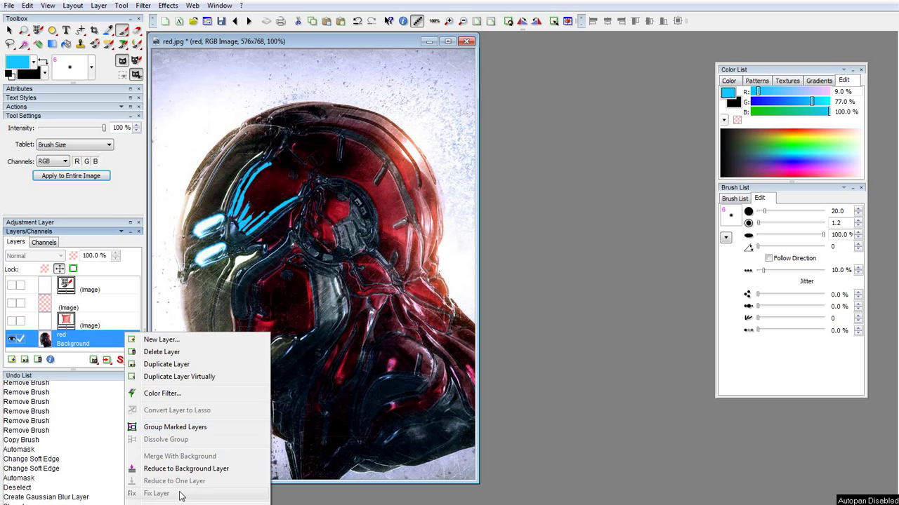
{"action": "left_click", "coordinate": [211, 469]}
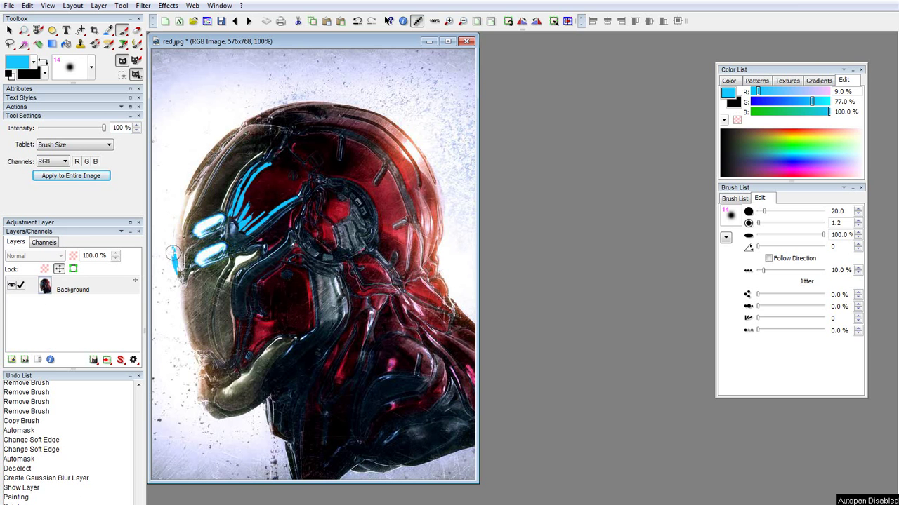
- Outline the helmet's front, crown and back in light blue with a size 14 brush, rotating the image to follow the contour
{"action": "left_click_drag", "start_coordinate": [173, 266], "coordinate": [184, 181]}
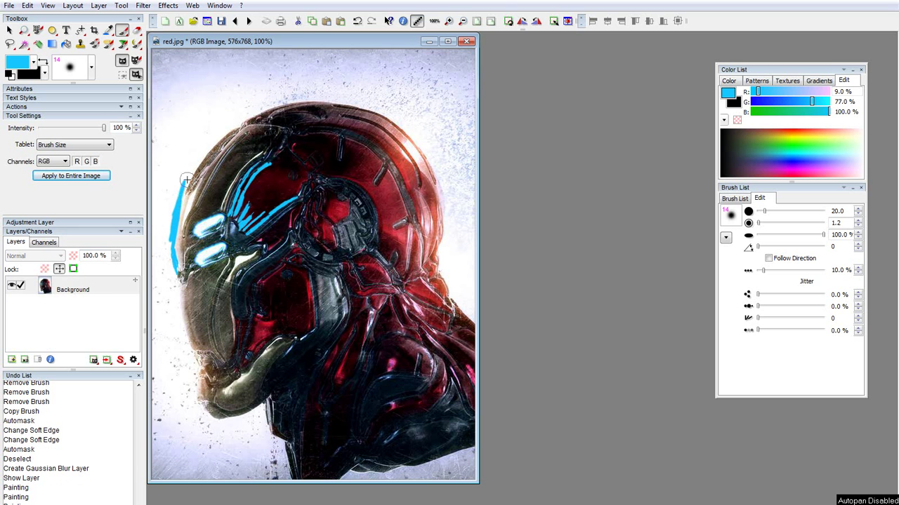
{"action": "mouse_move", "coordinate": [185, 188]}
{"action": "left_mouse_down"}
{"action": "mouse_move", "coordinate": [206, 148]}
{"action": "mouse_move", "coordinate": [238, 125]}
{"action": "mouse_move", "coordinate": [221, 132]}
{"action": "mouse_move", "coordinate": [273, 106]}
{"action": "mouse_move", "coordinate": [252, 112]}
{"action": "mouse_move", "coordinate": [351, 102]}
{"action": "left_mouse_up"}
{"action": "left_click", "coordinate": [534, 20]}
{"action": "mouse_move", "coordinate": [213, 170]}
{"action": "left_mouse_down"}
{"action": "mouse_move", "coordinate": [212, 143]}
{"action": "mouse_move", "coordinate": [208, 163]}
{"action": "mouse_move", "coordinate": [229, 120]}
{"action": "mouse_move", "coordinate": [223, 126]}
{"action": "mouse_move", "coordinate": [257, 96]}
{"action": "mouse_move", "coordinate": [304, 78]}
{"action": "mouse_move", "coordinate": [375, 81]}
{"action": "mouse_move", "coordinate": [362, 83]}
{"action": "mouse_move", "coordinate": [432, 44]}
{"action": "left_mouse_up"}
- Complete the light-blue outline along the shoulder's lower edge, neck, chin and face, rotating the image between strokes and finally back upright
{"action": "left_click", "coordinate": [567, 20]}
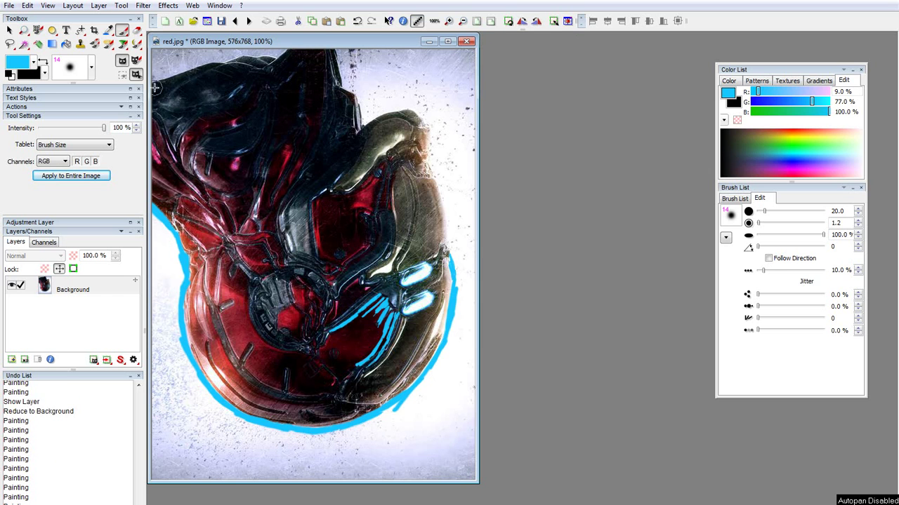
{"action": "mouse_move", "coordinate": [169, 75]}
{"action": "left_mouse_down"}
{"action": "mouse_move", "coordinate": [244, 53]}
{"action": "mouse_move", "coordinate": [288, 50]}
{"action": "left_mouse_up"}
{"action": "left_click", "coordinate": [567, 20]}
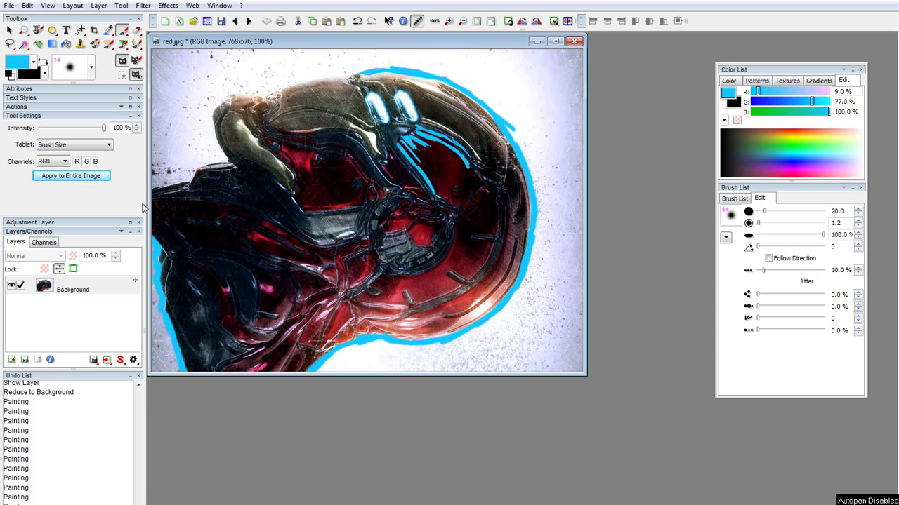
{"action": "mouse_move", "coordinate": [152, 184]}
{"action": "left_mouse_down"}
{"action": "mouse_move", "coordinate": [226, 162]}
{"action": "mouse_move", "coordinate": [210, 114]}
{"action": "mouse_move", "coordinate": [228, 96]}
{"action": "mouse_move", "coordinate": [358, 71]}
{"action": "left_mouse_up"}
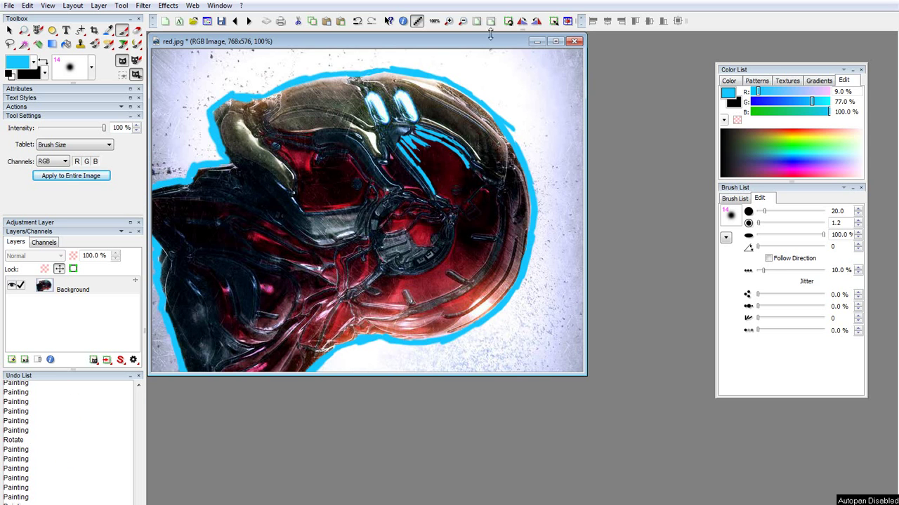
{"action": "left_click", "coordinate": [536, 22]}
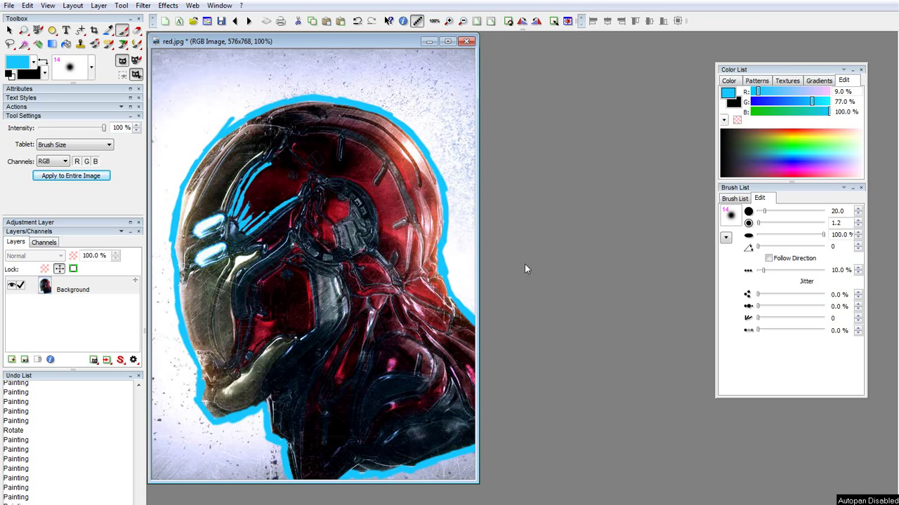